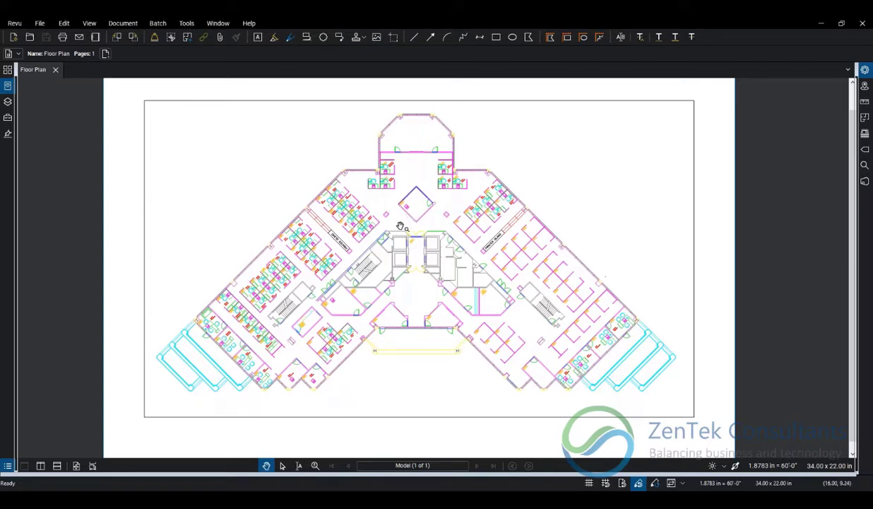
Show the Stamp dropdown listing Approved.pdf, DraftPrint.pdf and ForReview.pdf over the floor plan
{"action": "left_click", "coordinate": [358, 41]}
{"action": "left_click", "coordinate": [361, 41]}
{"action": "left_click", "coordinate": [360, 40]}
{"action": "left_click", "coordinate": [360, 40]}
{"action": "left_click", "coordinate": [357, 39]}
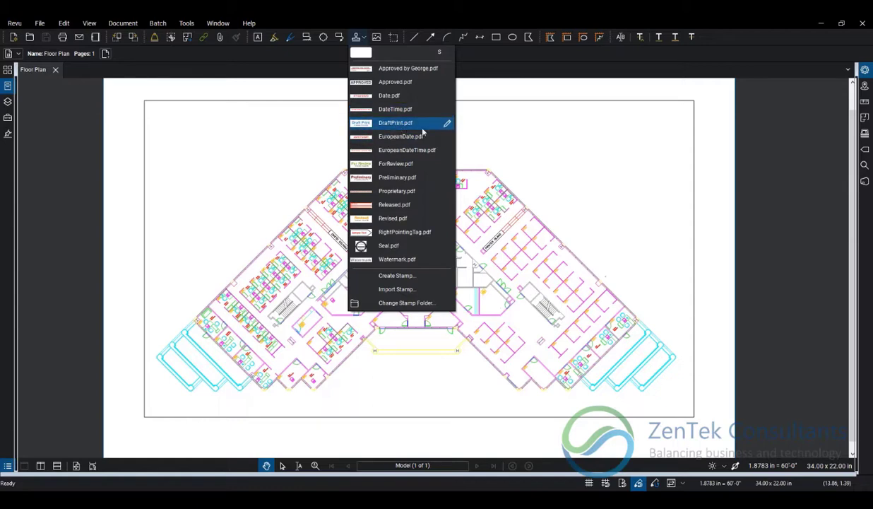
Place the DraftPrint.pdf stamp on the plan and move it to the upper middle
{"action": "left_click", "coordinate": [370, 124]}
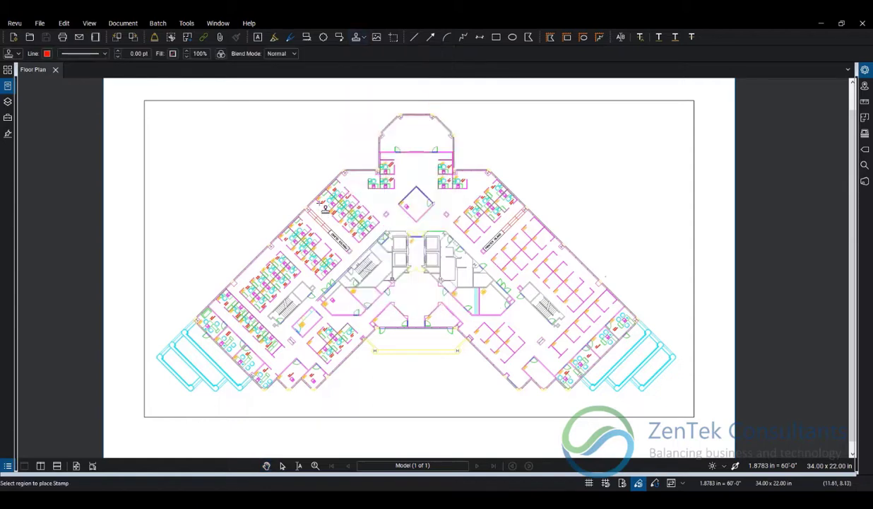
{"action": "left_click_drag", "start_coordinate": [469, 234], "coordinate": [579, 306]}
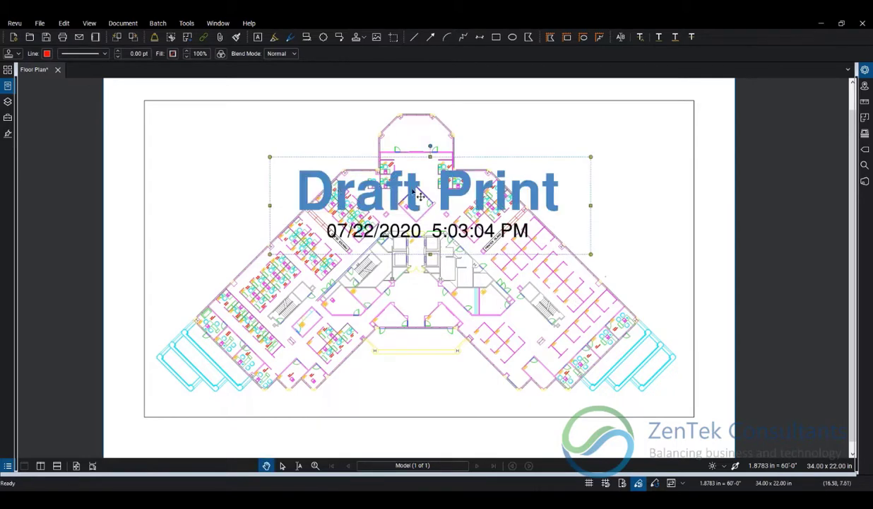
{"action": "left_click_drag", "start_coordinate": [406, 191], "coordinate": [343, 229]}
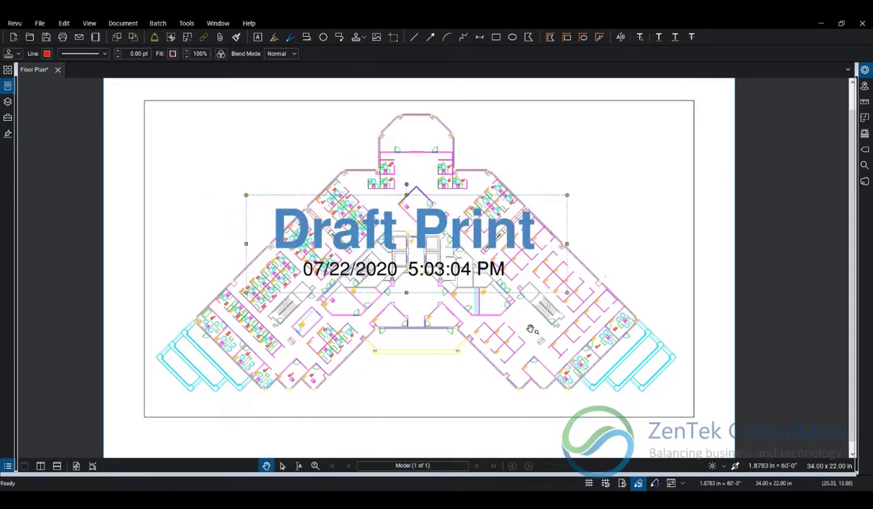
{"action": "left_click_drag", "start_coordinate": [409, 245], "coordinate": [399, 217]}
{"action": "key", "text": "Escape"}
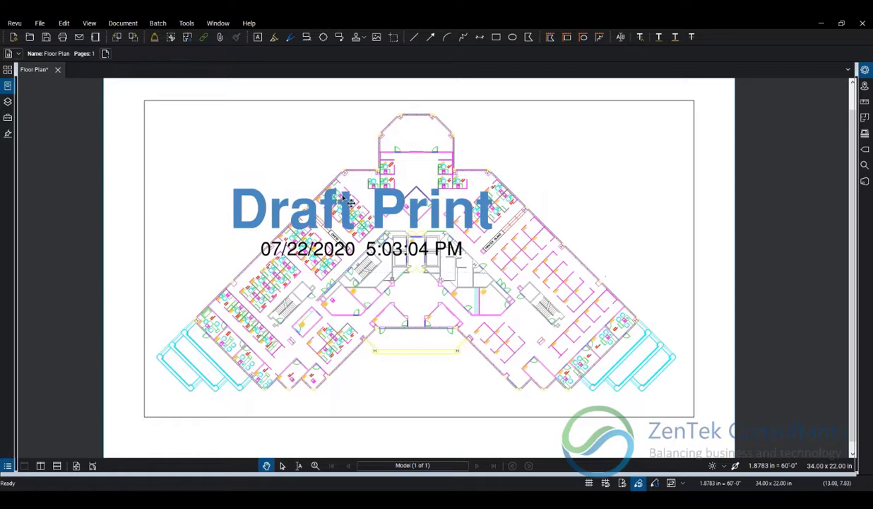
Flatten the markups, delete the Draft Print stamp, and show the stamp list again
{"action": "left_click", "coordinate": [154, 36]}
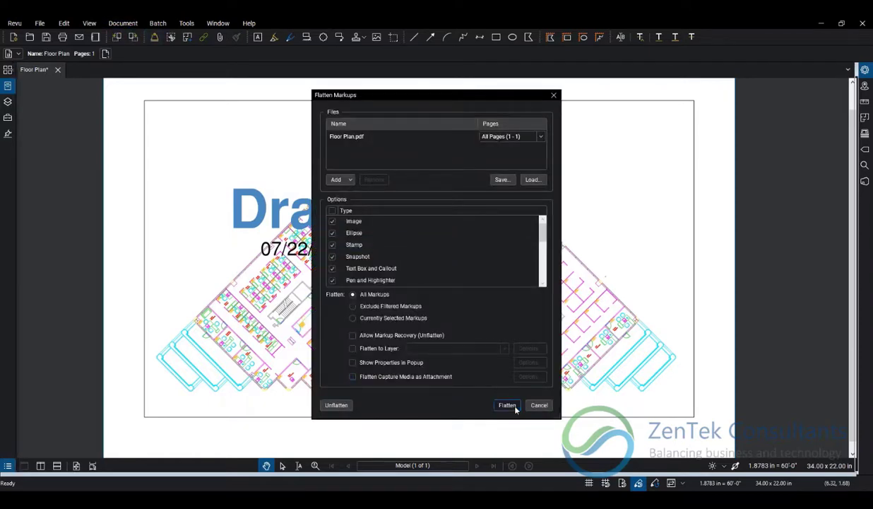
{"action": "left_click", "coordinate": [515, 408]}
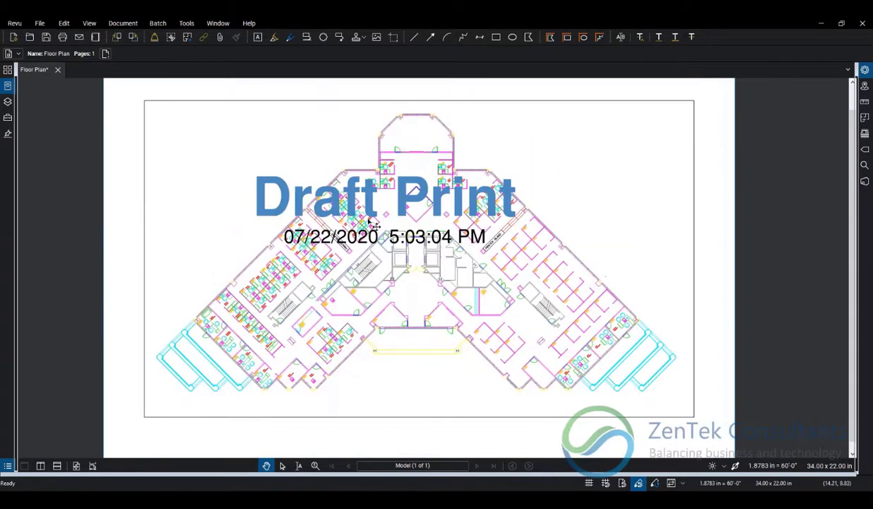
{"action": "left_click", "coordinate": [286, 205]}
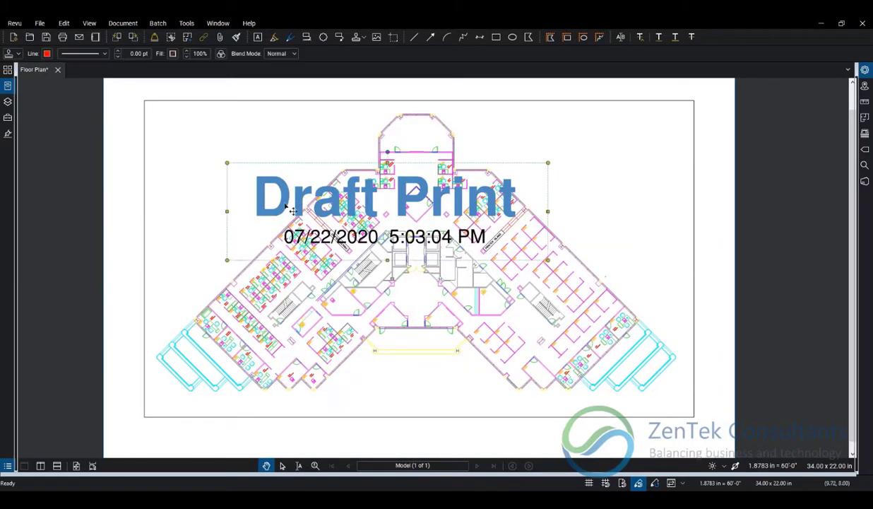
{"action": "key", "text": "Delete"}
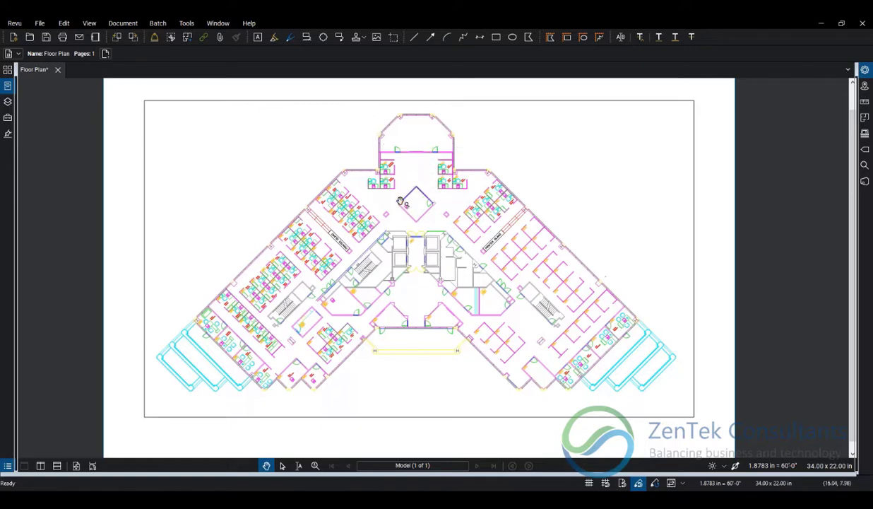
{"action": "left_click", "coordinate": [364, 38]}
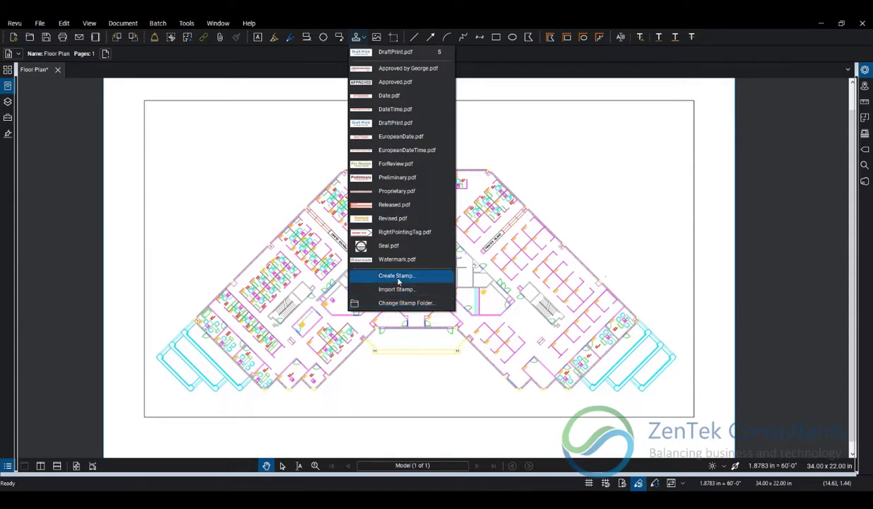
Start a new custom stamp with the subject 'Approved by George'
{"action": "left_click", "coordinate": [399, 277]}
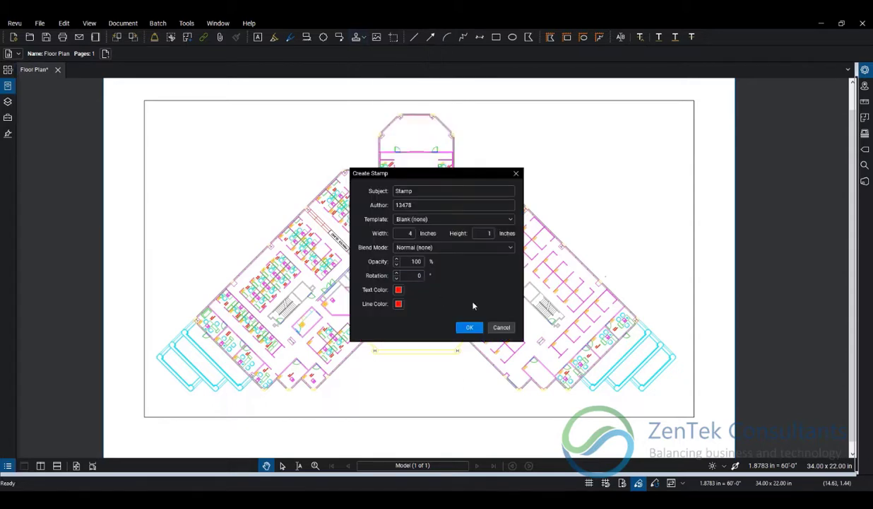
{"action": "double_click", "coordinate": [420, 192]}
{"action": "type", "text": "ed by Georg"}
{"action": "key", "text": "BackSpace"}
{"action": "key", "text": "BackSpace"}
{"action": "key", "text": "BackSpace"}
{"action": "type", "text": "orge"}
Give the stamp red text colour and blue line colour, and create it
{"action": "left_click", "coordinate": [399, 291]}
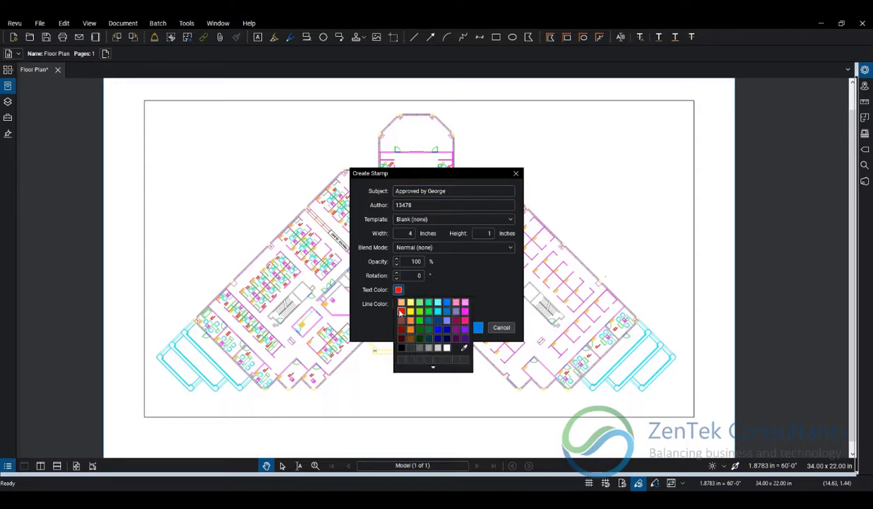
{"action": "left_click", "coordinate": [401, 311]}
{"action": "left_click", "coordinate": [399, 304]}
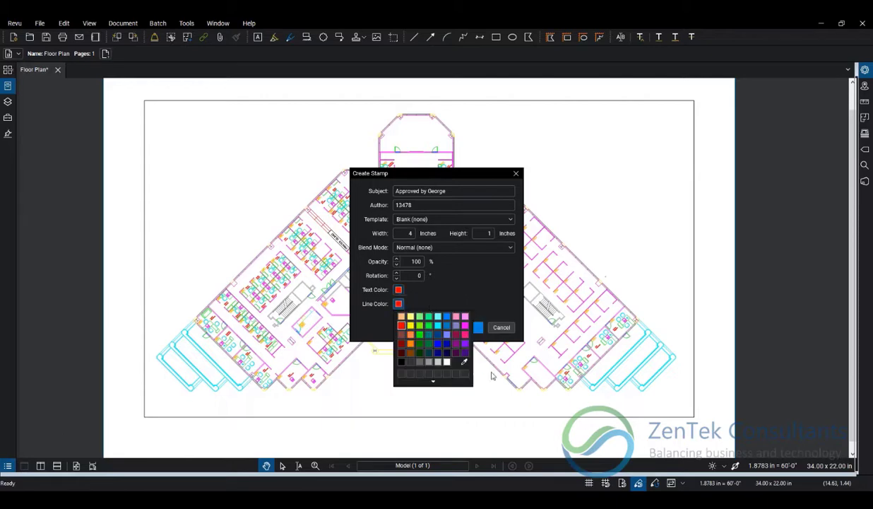
{"action": "left_click", "coordinate": [447, 343]}
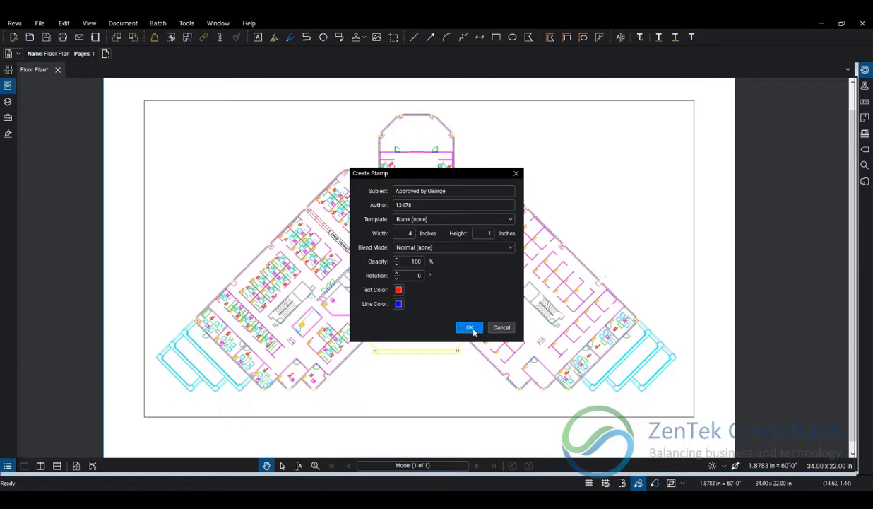
{"action": "left_click", "coordinate": [472, 329]}
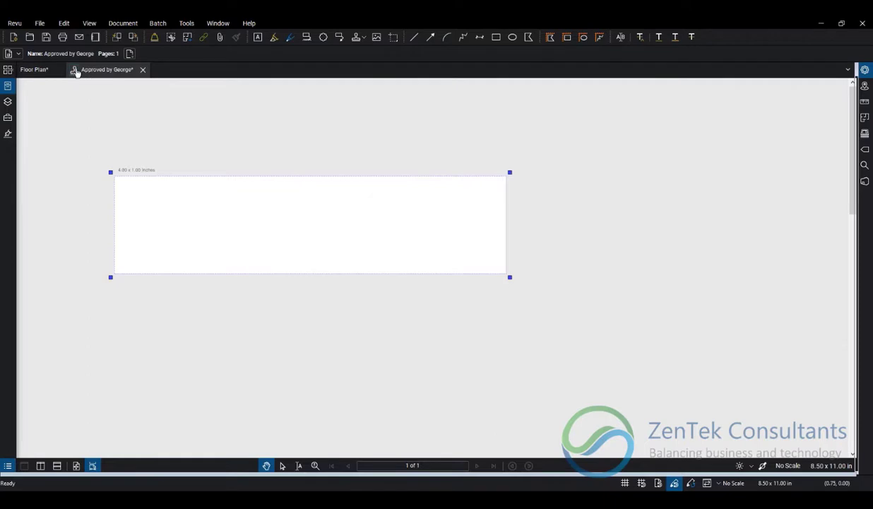
Enlarge the blank stamp canvas from its bottom-right handle to 4.04 x 1.06 inches
{"action": "left_click_drag", "start_coordinate": [331, 207], "coordinate": [333, 204]}
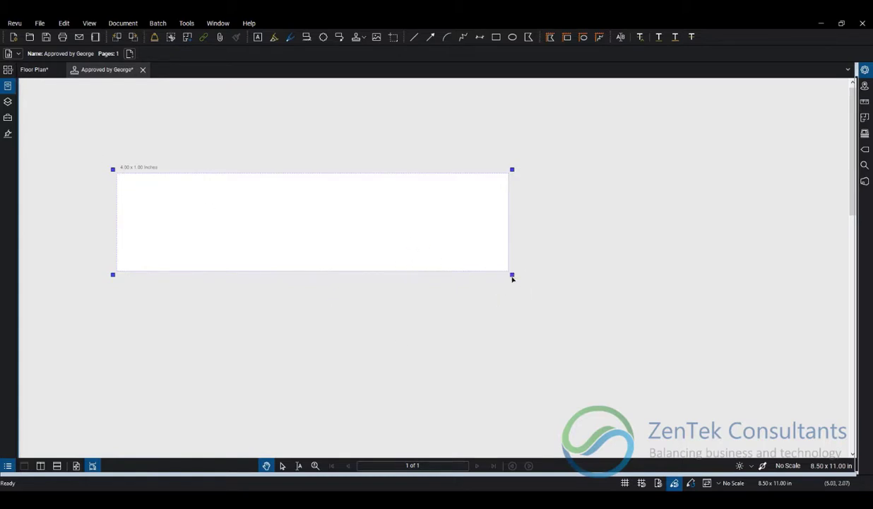
{"action": "mouse_move", "coordinate": [513, 279]}
{"action": "left_mouse_down"}
{"action": "mouse_move", "coordinate": [569, 315]}
{"action": "mouse_move", "coordinate": [515, 281]}
{"action": "left_mouse_up"}
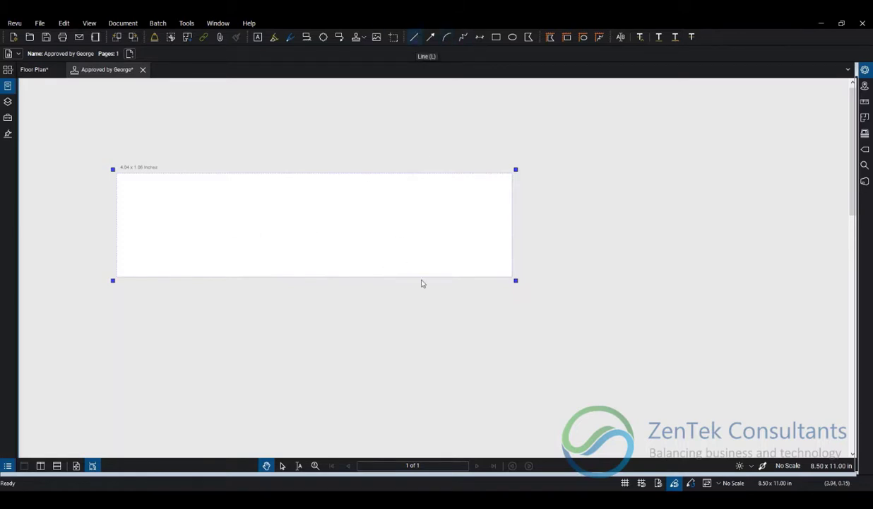
Draw a red horizontal line across the stamp, set it to 2 pt, and nudge it into place
{"action": "key", "text": "l"}
{"action": "mouse_move", "coordinate": [127, 217]}
{"action": "left_mouse_down"}
{"action": "mouse_move", "coordinate": [473, 216]}
{"action": "mouse_move", "coordinate": [477, 190]}
{"action": "mouse_move", "coordinate": [454, 221]}
{"action": "mouse_move", "coordinate": [486, 217]}
{"action": "left_mouse_up"}
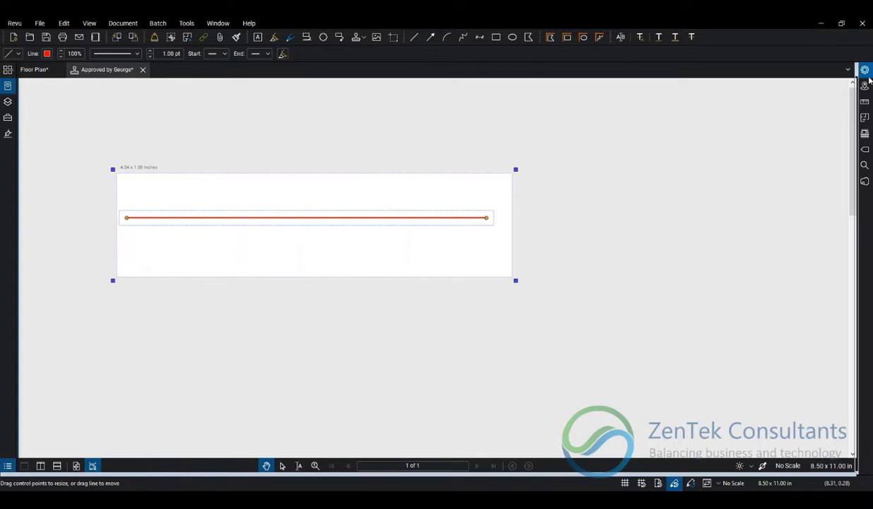
{"action": "left_click", "coordinate": [847, 69]}
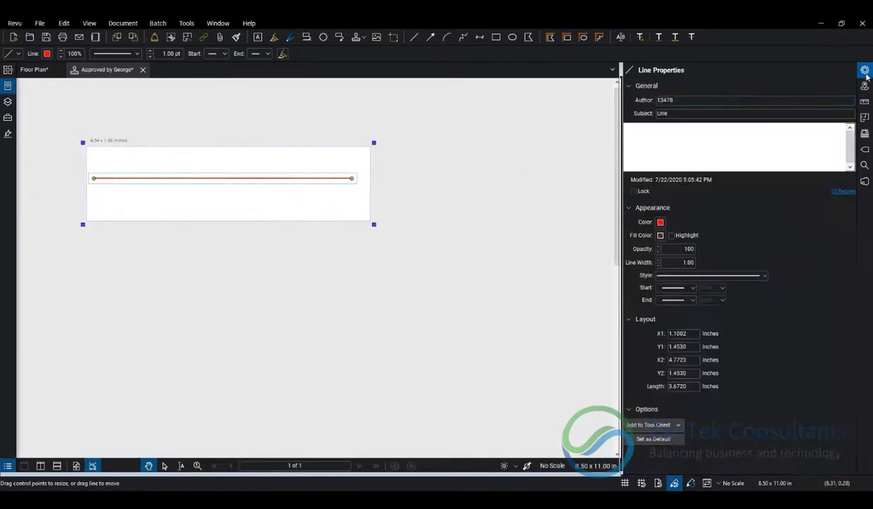
{"action": "left_click", "coordinate": [657, 259]}
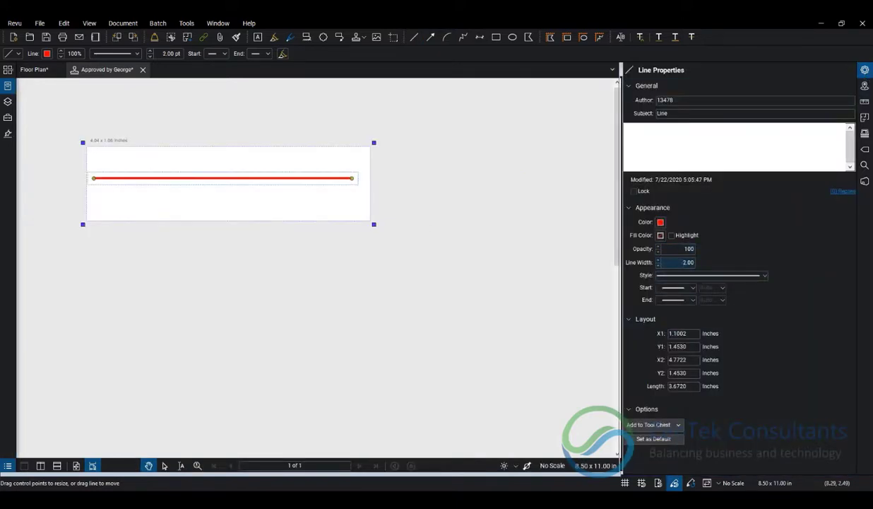
{"action": "left_click", "coordinate": [865, 69]}
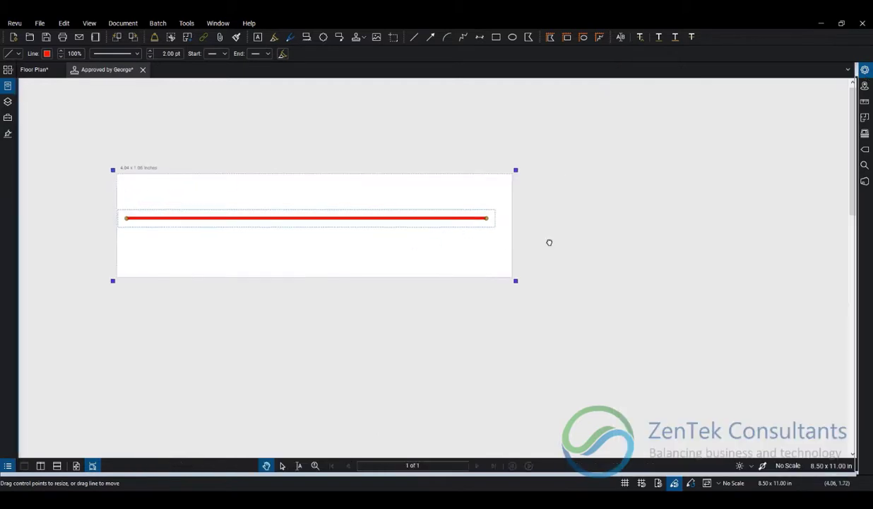
{"action": "left_click", "coordinate": [468, 244]}
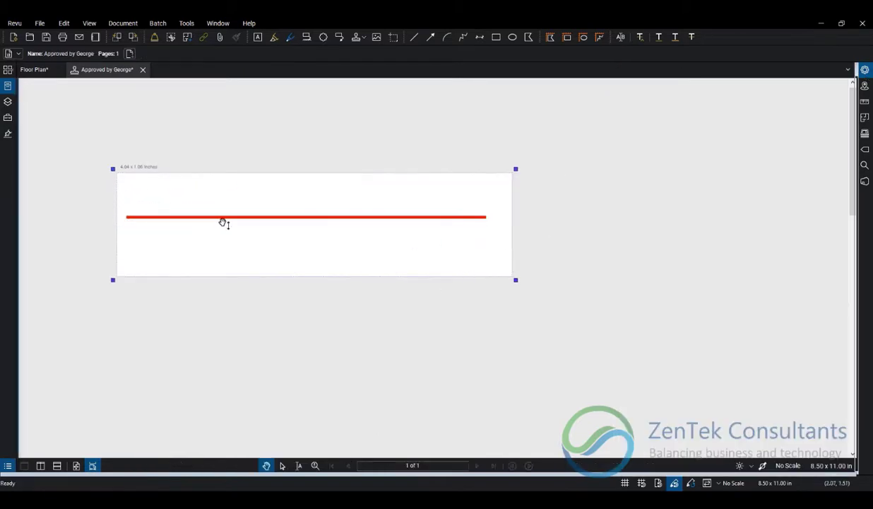
{"action": "left_click", "coordinate": [260, 222]}
{"action": "left_click_drag", "start_coordinate": [261, 224], "coordinate": [267, 229]}
{"action": "left_click", "coordinate": [286, 252]}
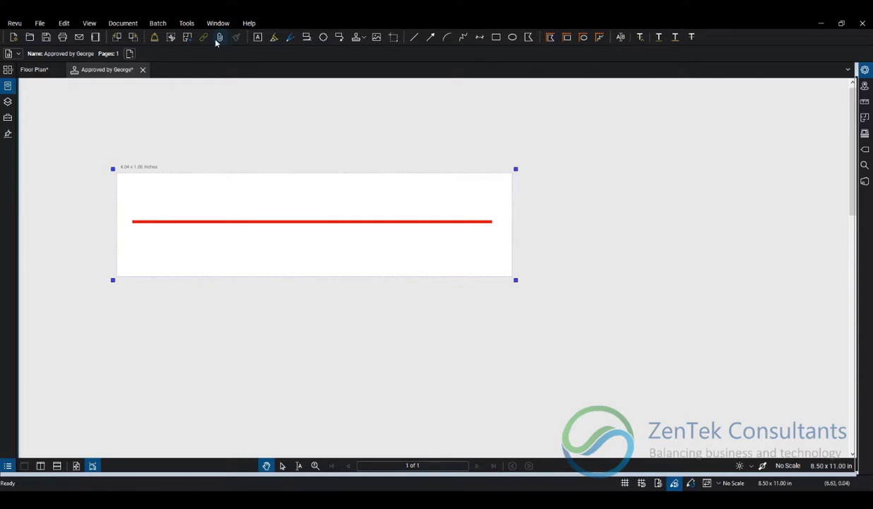
Add a text box above the red line reading THIS DWG WAS APPROVED BY GEORGE
{"action": "left_click", "coordinate": [258, 37]}
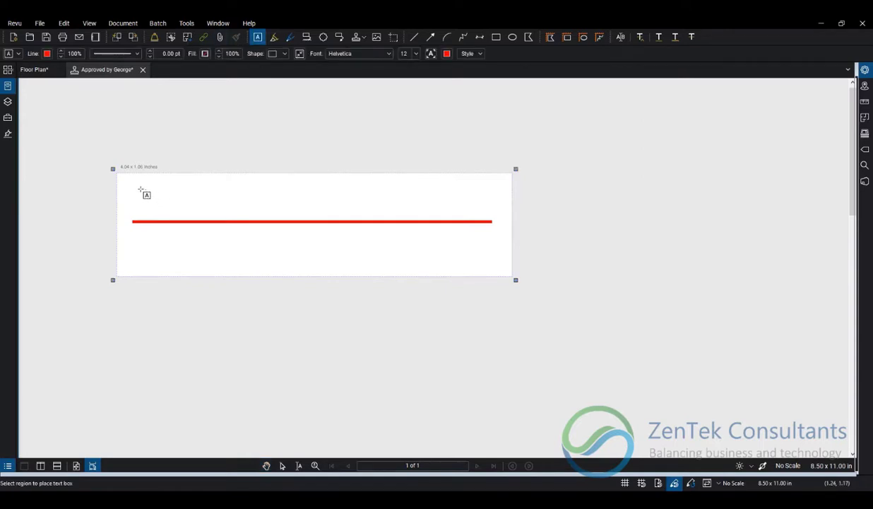
{"action": "left_click_drag", "start_coordinate": [139, 187], "coordinate": [481, 216]}
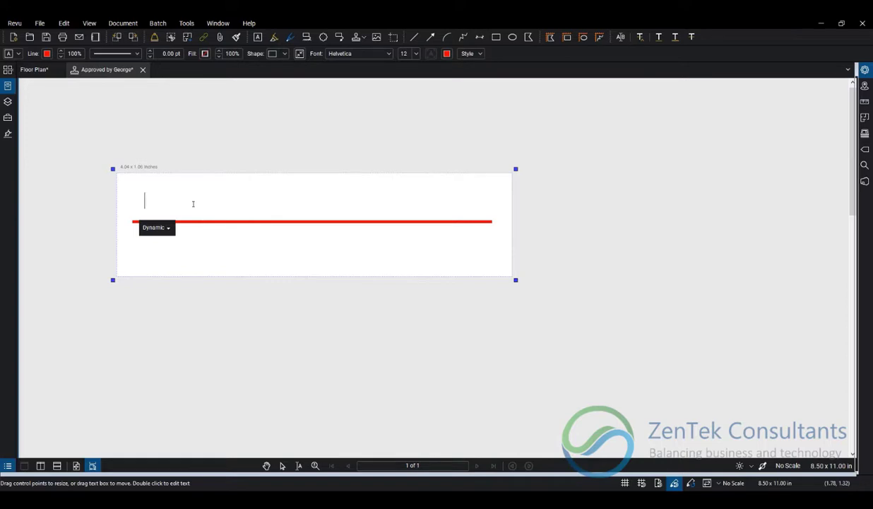
{"action": "type", "text": "TRH"}
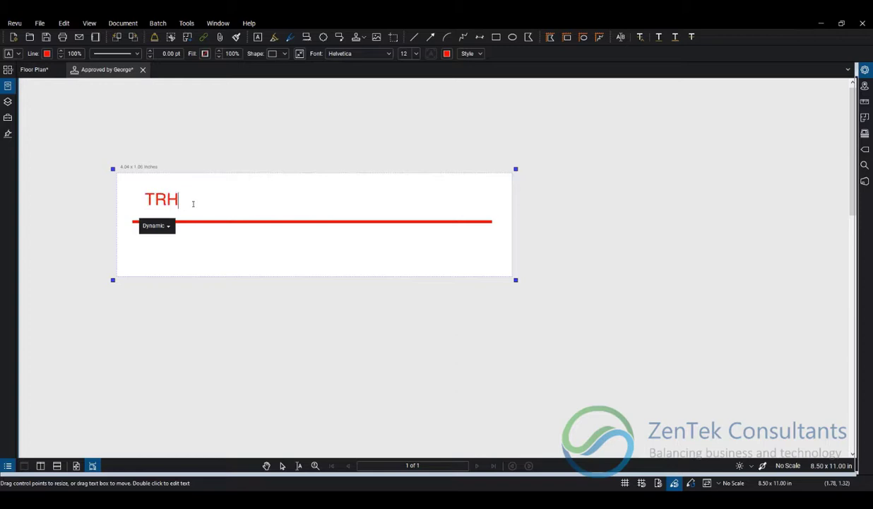
{"action": "key", "text": "BackSpace"}
{"action": "key", "text": "BackSpace"}
{"action": "type", "text": "HIS DRAWING WAS"}
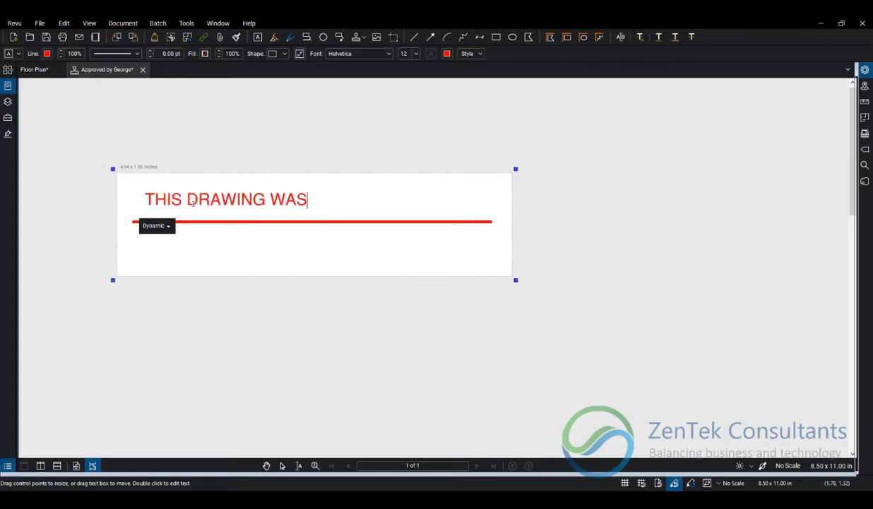
{"action": "type", "text": " APPROVED BY"}
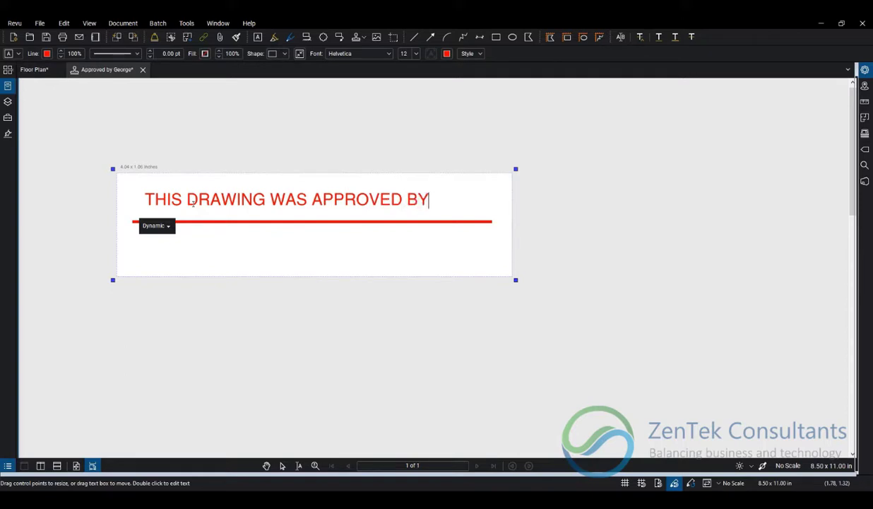
{"action": "type", "text": " GEORGE"}
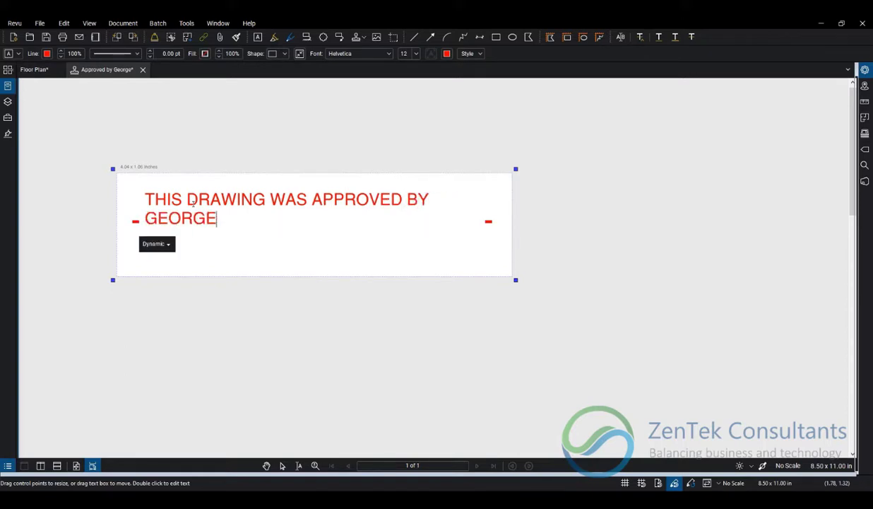
{"action": "type", "text": " O"}
{"action": "key", "text": "BackSpace"}
{"action": "key", "text": "BackSpace"}
{"action": "key", "text": "BackSpace"}
{"action": "key", "text": "BackSpace"}
{"action": "key", "text": "BackSpace"}
{"action": "key", "text": "BackSpace"}
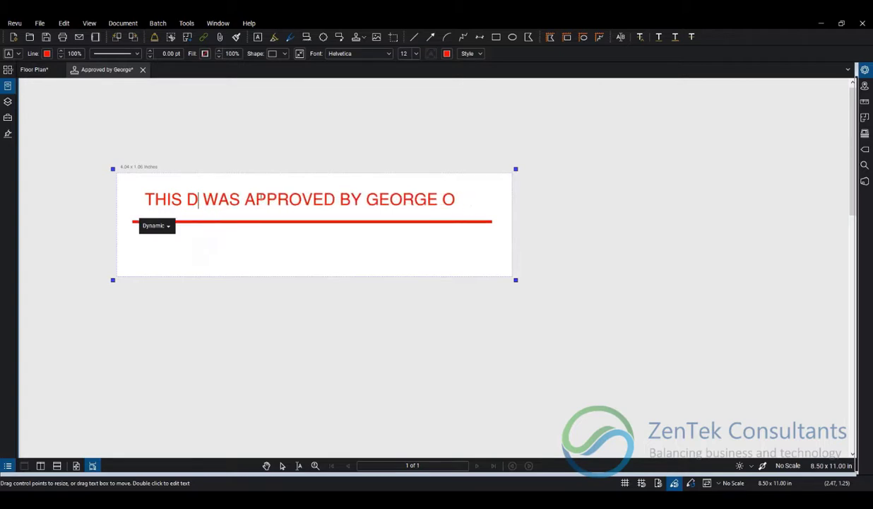
{"action": "type", "text": "W"}
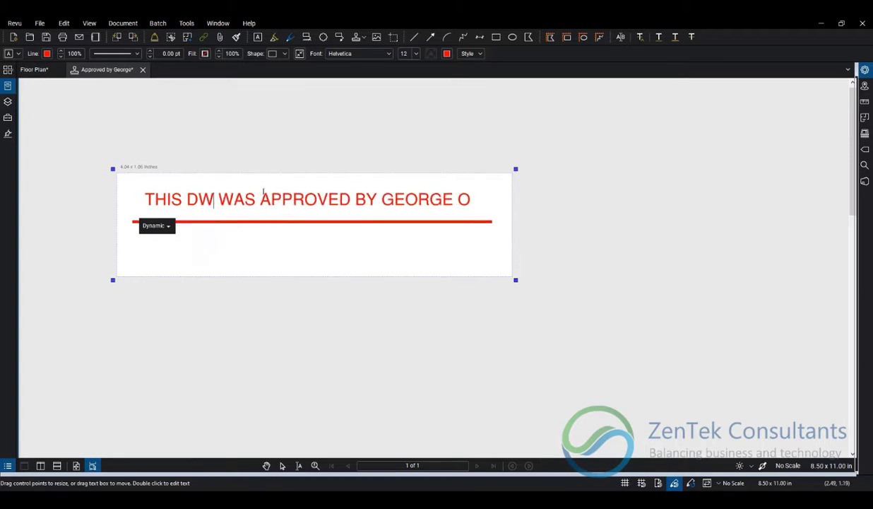
{"action": "type", "text": "G"}
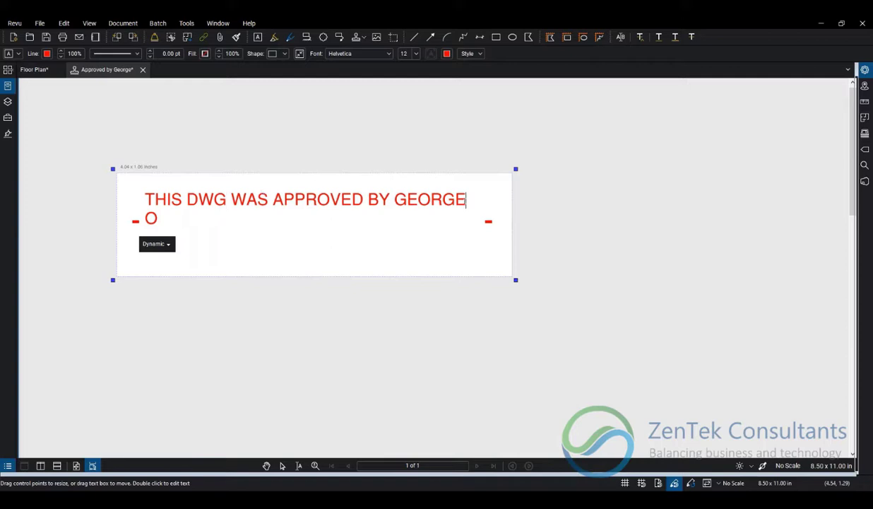
{"action": "left_click", "coordinate": [466, 198]}
{"action": "key", "text": "Delete"}
{"action": "key", "text": "Delete"}
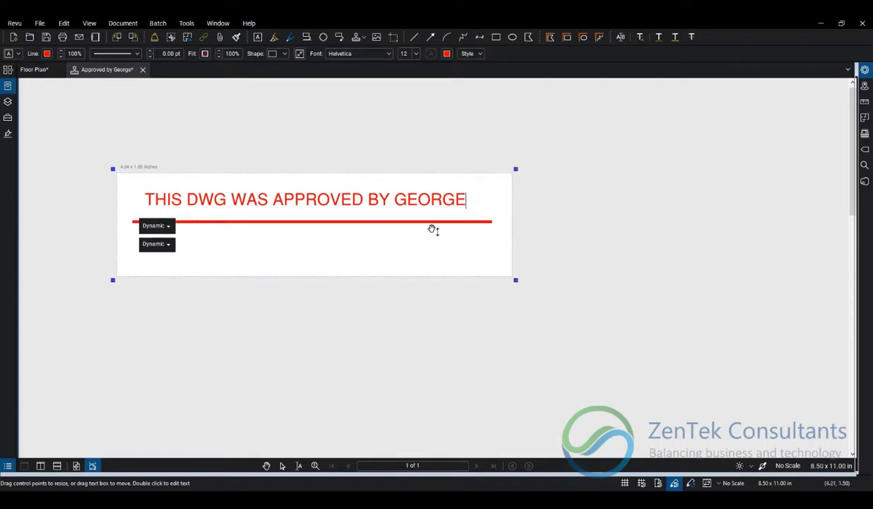
{"action": "key", "text": "Escape"}
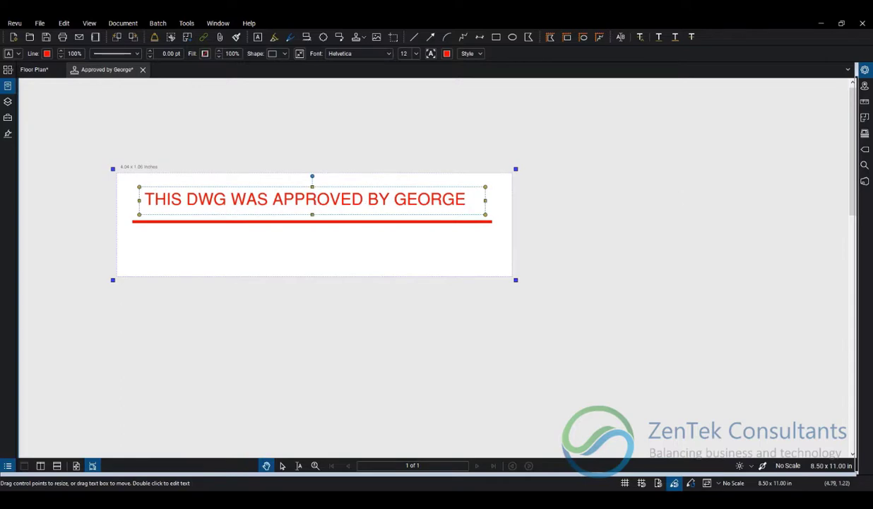
Change the heading's text colour to blue
{"action": "left_click", "coordinate": [863, 70]}
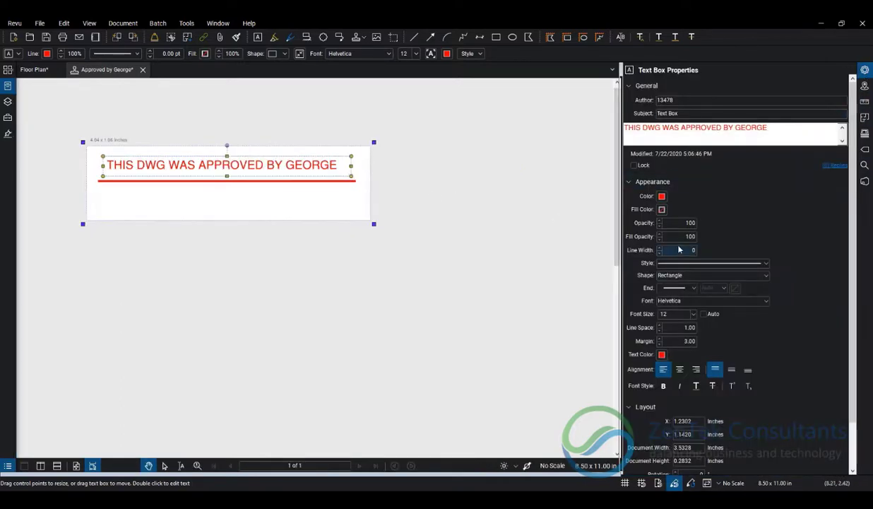
{"action": "left_click", "coordinate": [662, 354]}
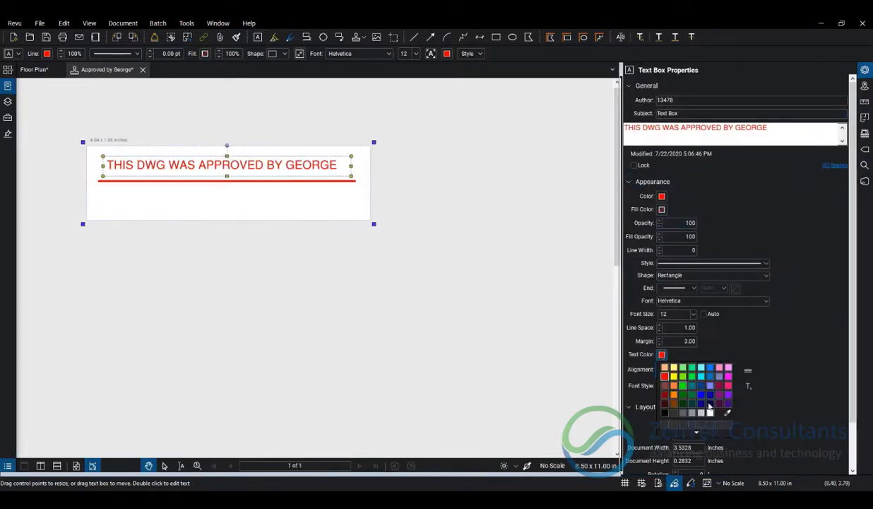
{"action": "left_click", "coordinate": [710, 386]}
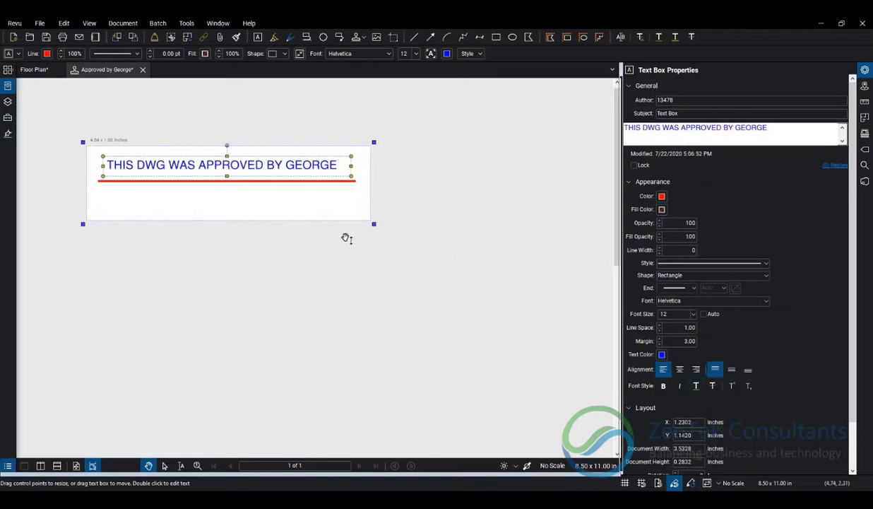
{"action": "left_click", "coordinate": [538, 271]}
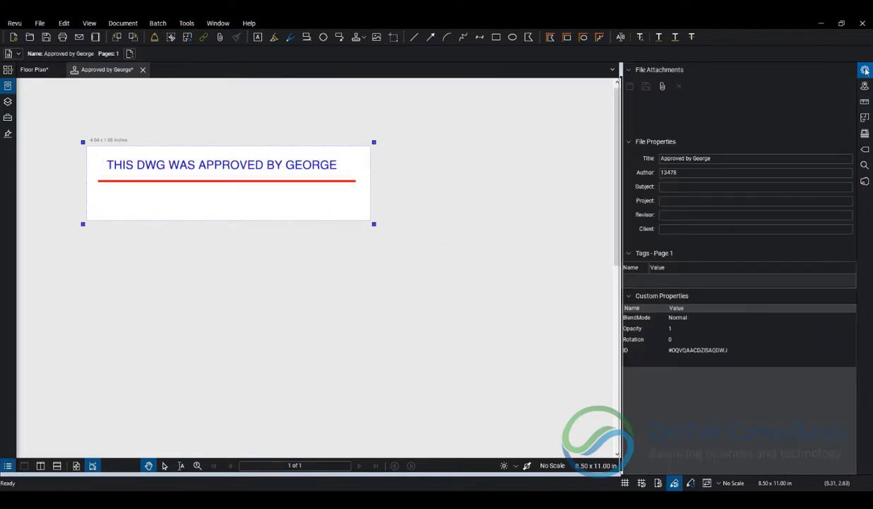
{"action": "left_click", "coordinate": [865, 70]}
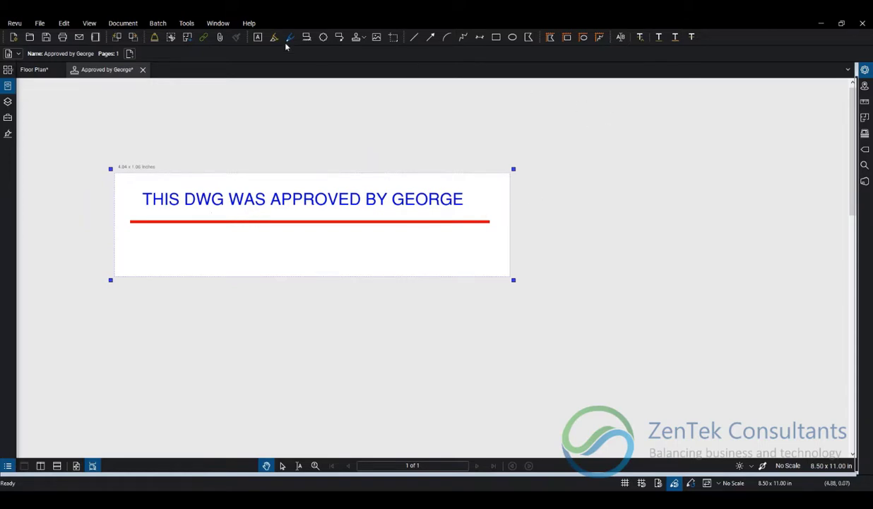
Insert a Date dynamic field in a text box below the red line, widened to fit &[Date]
{"action": "left_click", "coordinate": [258, 39]}
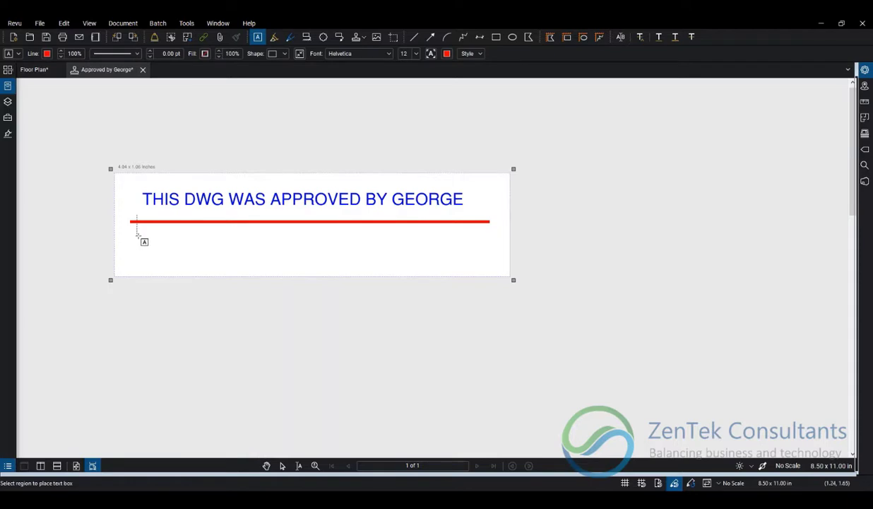
{"action": "left_click_drag", "start_coordinate": [137, 237], "coordinate": [184, 258]}
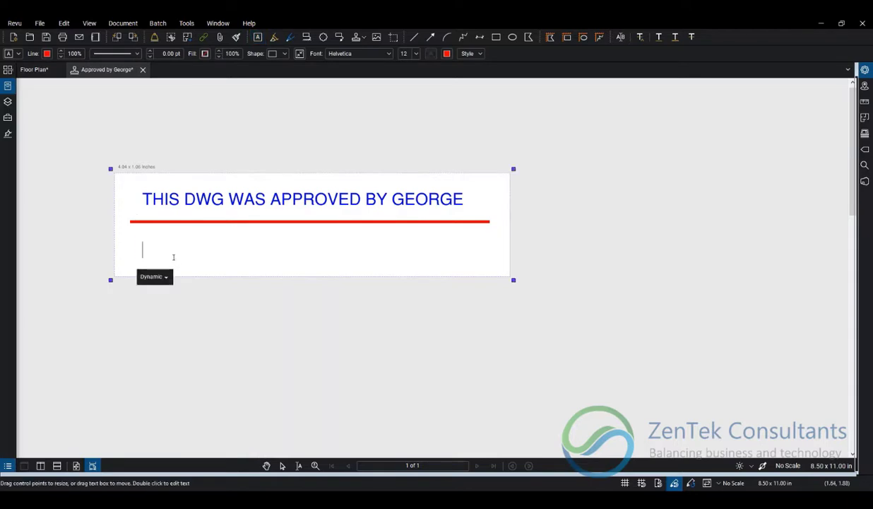
{"action": "left_click", "coordinate": [165, 277]}
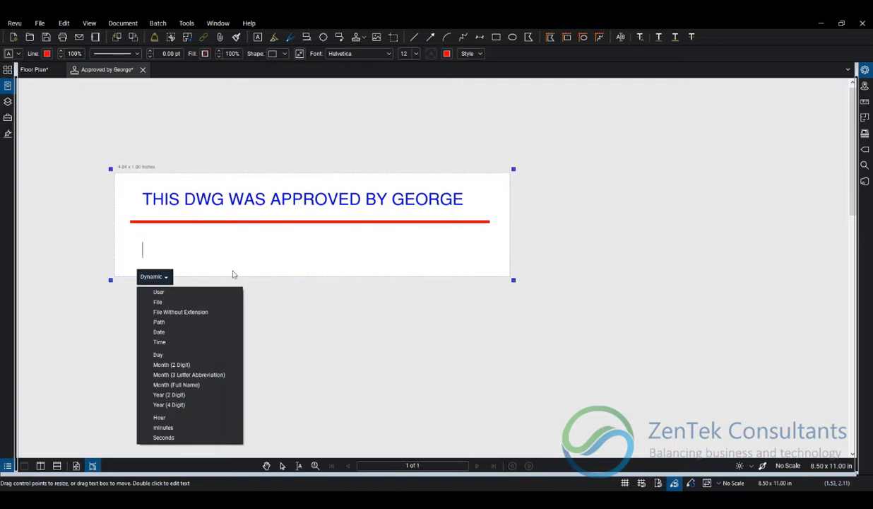
{"action": "left_click", "coordinate": [169, 332]}
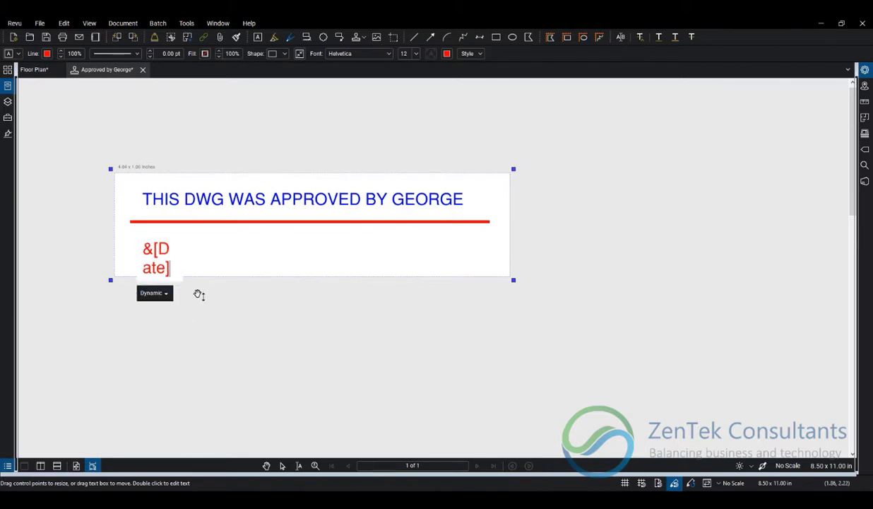
{"action": "key", "text": "Escape"}
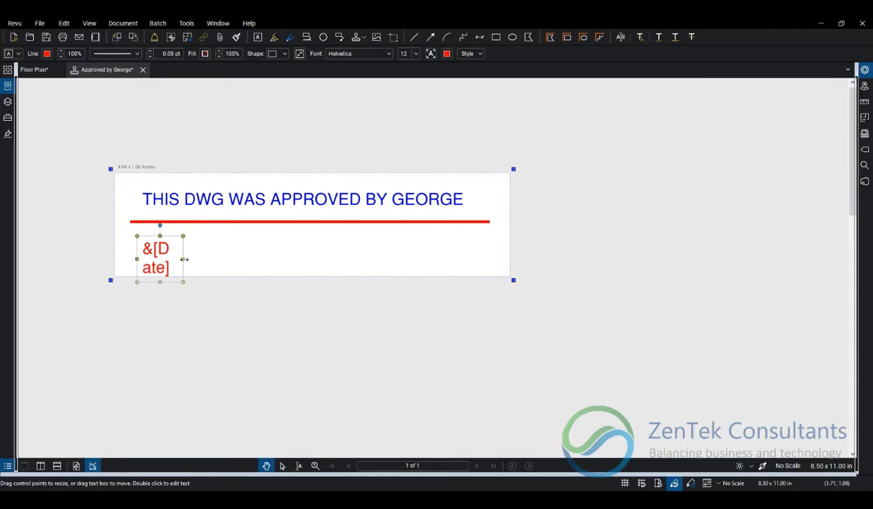
{"action": "left_click_drag", "start_coordinate": [183, 258], "coordinate": [233, 259]}
{"action": "left_click", "coordinate": [216, 292]}
{"action": "left_click", "coordinate": [187, 251]}
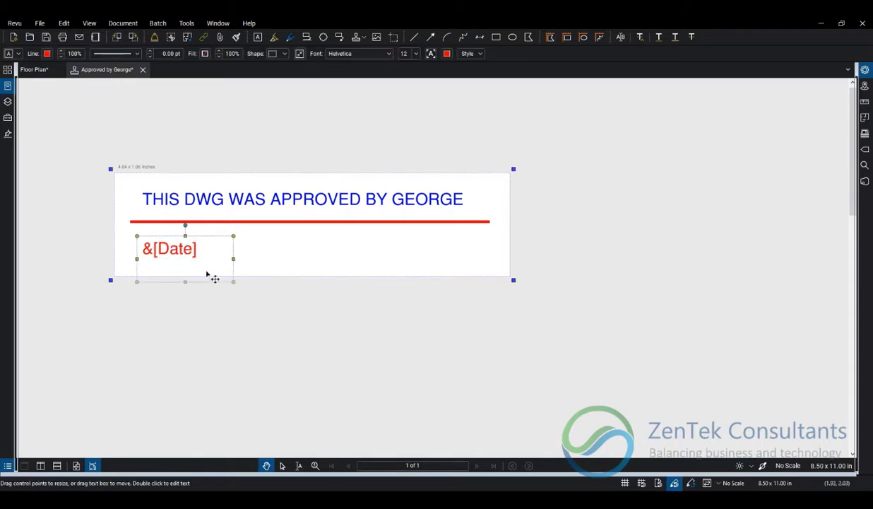
Set the &[Date] field's text colour to blue in its properties
{"action": "left_click", "coordinate": [865, 70]}
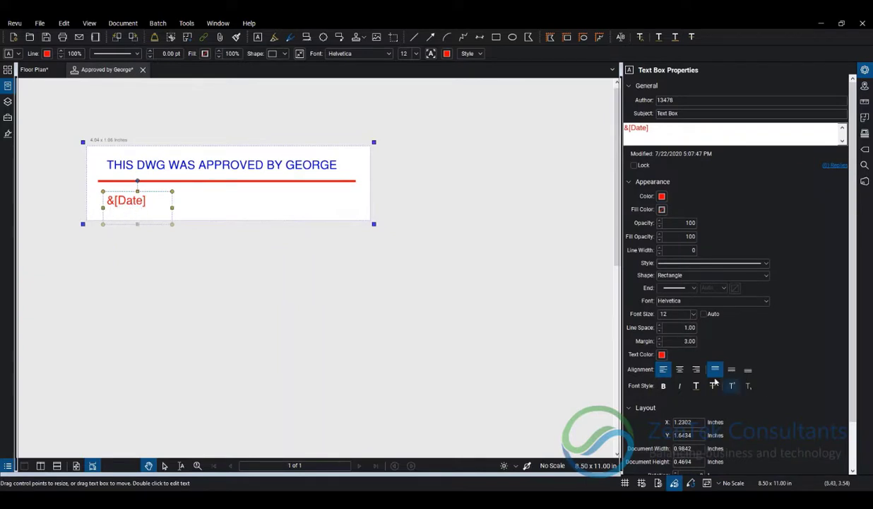
{"action": "left_click", "coordinate": [661, 354]}
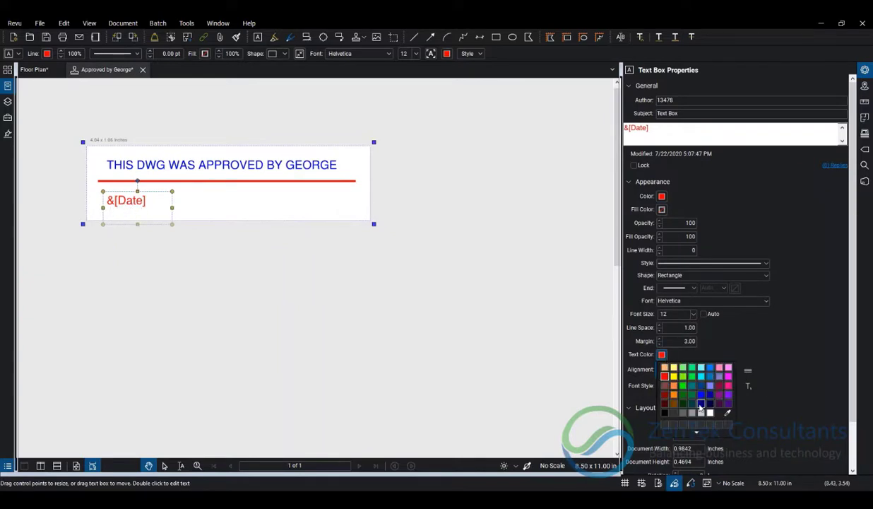
{"action": "left_click", "coordinate": [710, 376]}
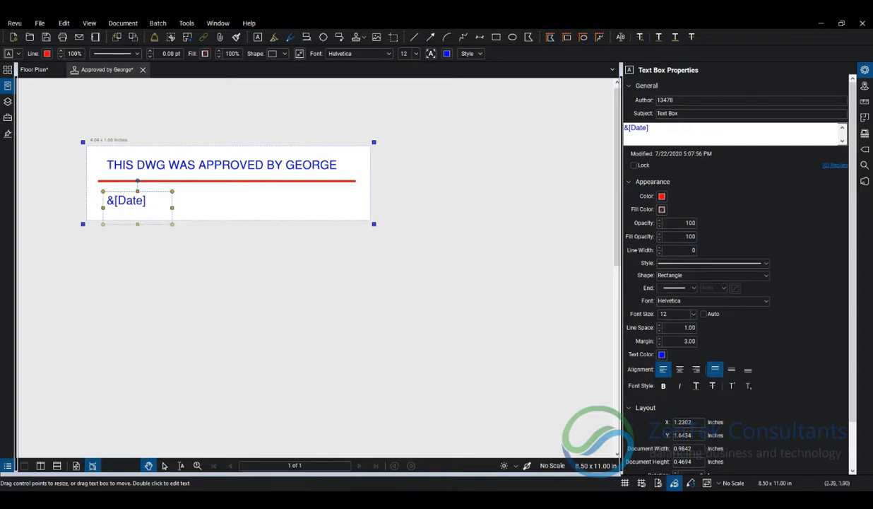
{"action": "left_click_drag", "start_coordinate": [132, 201], "coordinate": [135, 202]}
{"action": "left_click", "coordinate": [243, 281]}
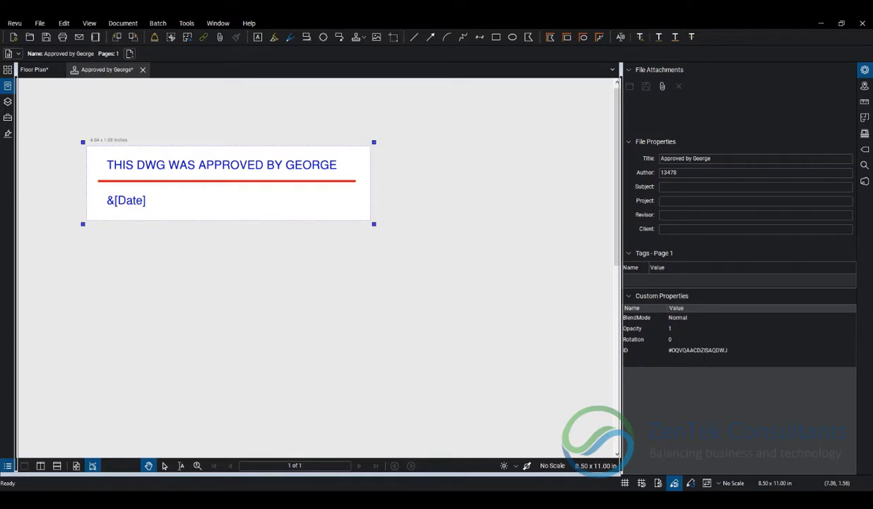
Insert a Time dynamic field in a text box right of the date
{"action": "left_click", "coordinate": [838, 69]}
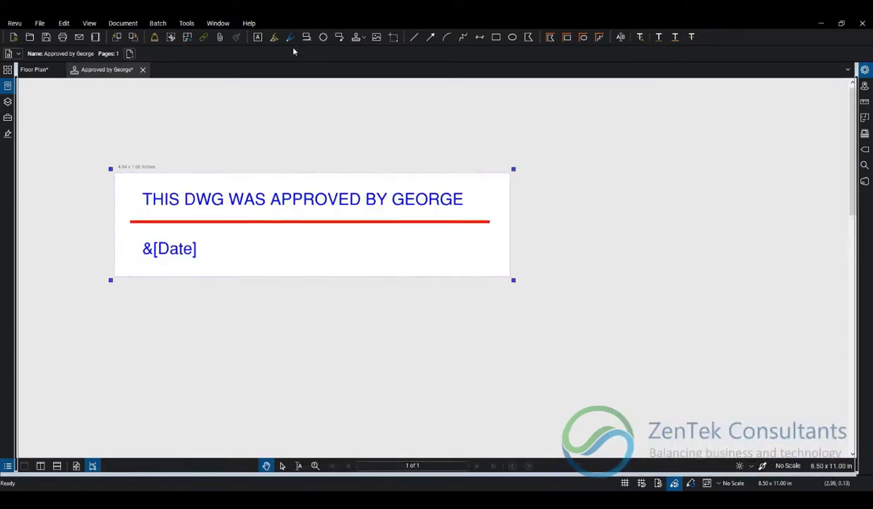
{"action": "left_click", "coordinate": [258, 37]}
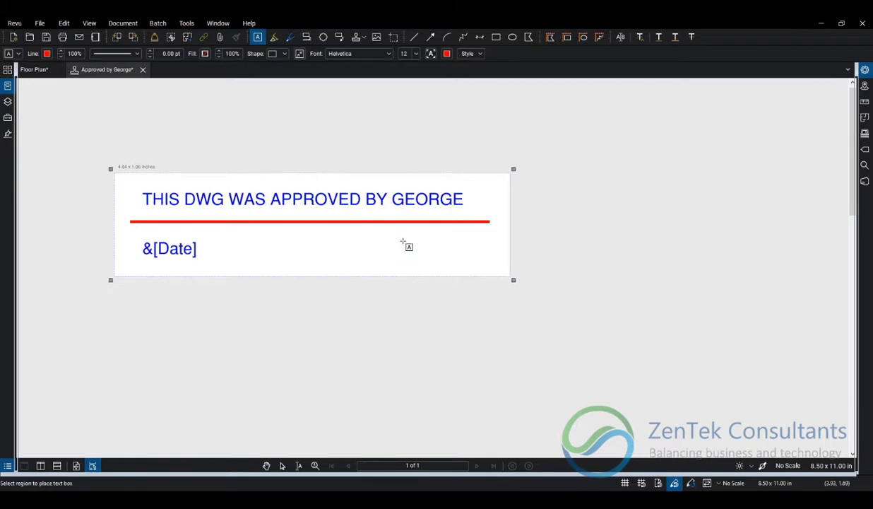
{"action": "left_click_drag", "start_coordinate": [408, 236], "coordinate": [490, 260]}
{"action": "left_click", "coordinate": [425, 277]}
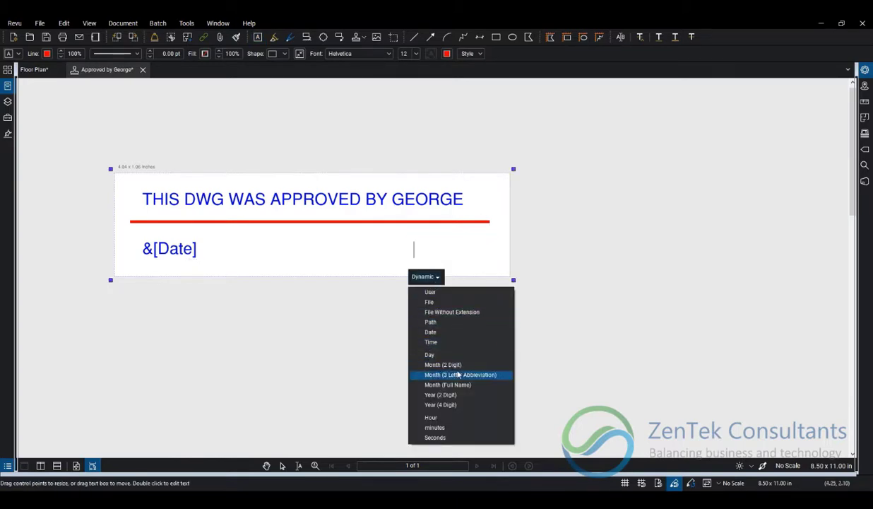
{"action": "left_click", "coordinate": [444, 347]}
{"action": "left_click", "coordinate": [450, 239]}
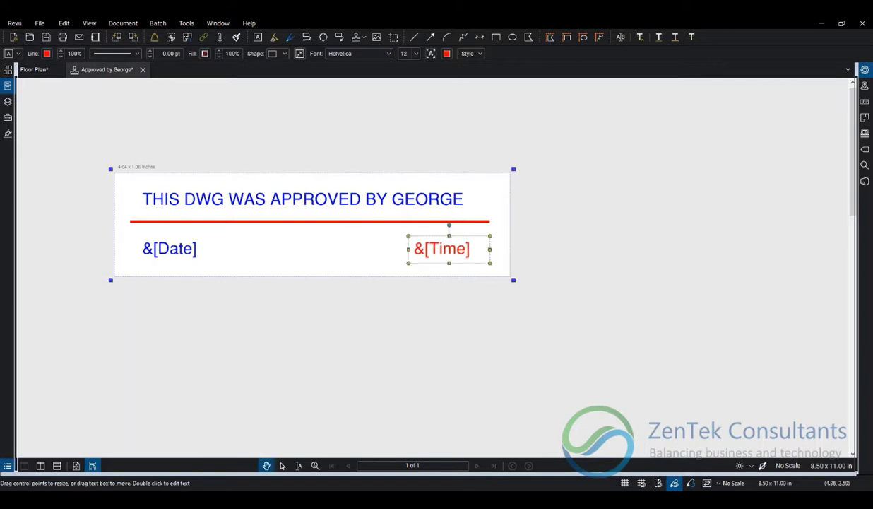
Change the &[Time] field's text colour to blue
{"action": "left_click", "coordinate": [864, 70]}
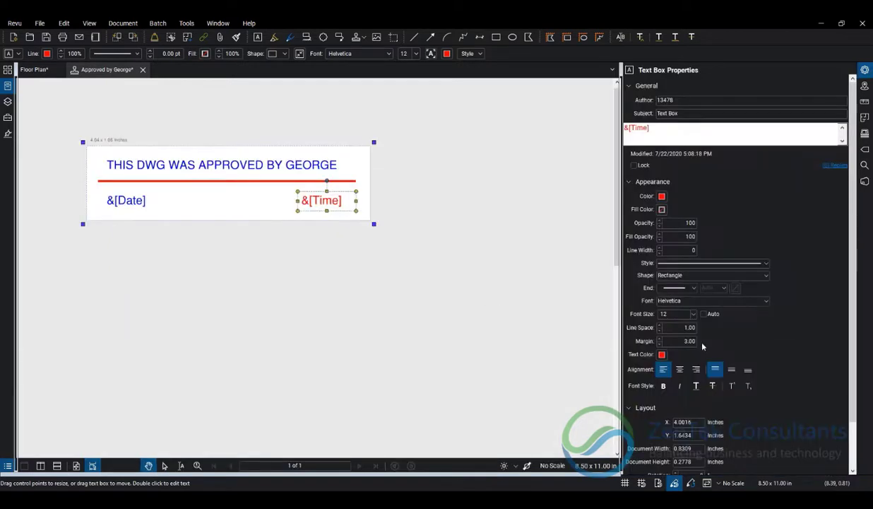
{"action": "left_click", "coordinate": [662, 356]}
{"action": "left_click", "coordinate": [678, 387]}
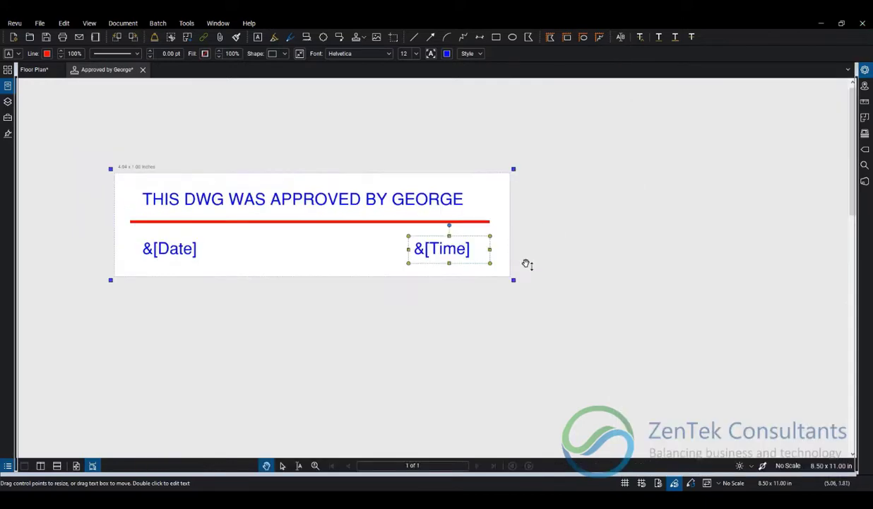
{"action": "left_click", "coordinate": [525, 263]}
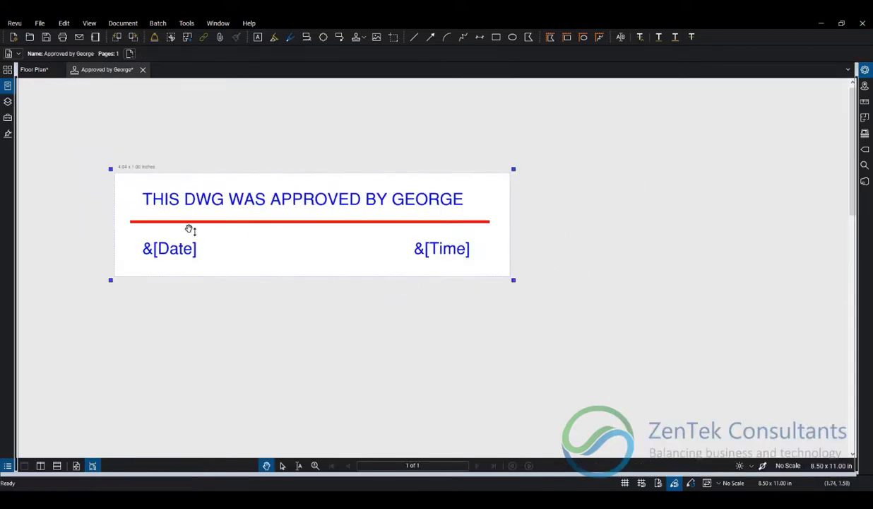
Close the finished George stamp document, saving its changes, and bring up the stamp list
{"action": "left_click", "coordinate": [143, 70]}
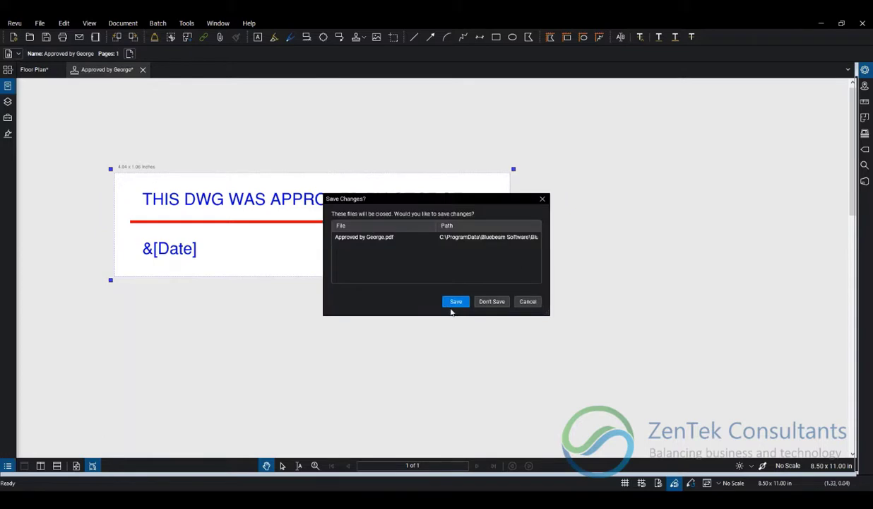
{"action": "left_click", "coordinate": [455, 302]}
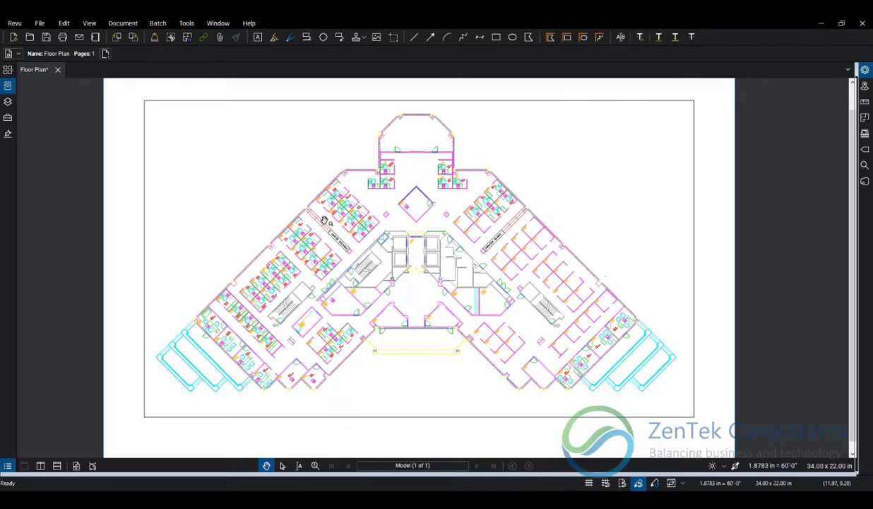
{"action": "left_click", "coordinate": [358, 37]}
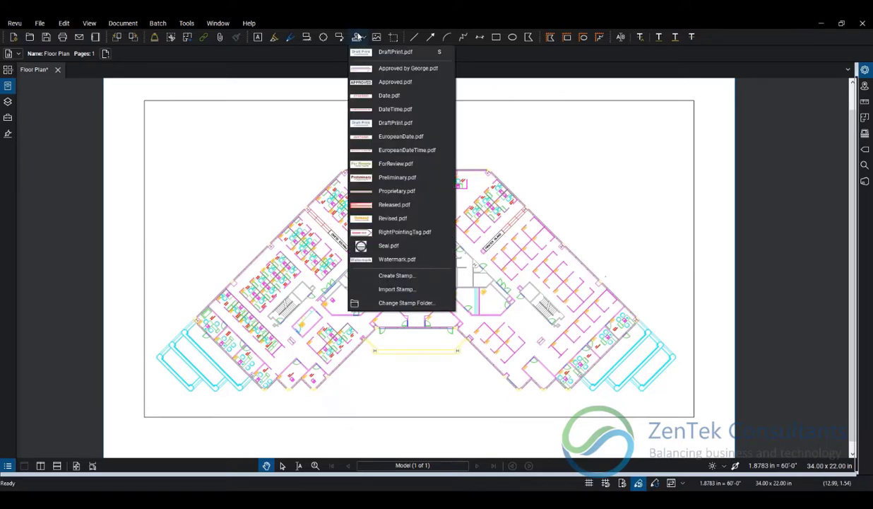
Place the Approved by George stamp on the floor plan, shift it toward the centre, and rotate it about 30° counter-clockwise
{"action": "left_click", "coordinate": [374, 70]}
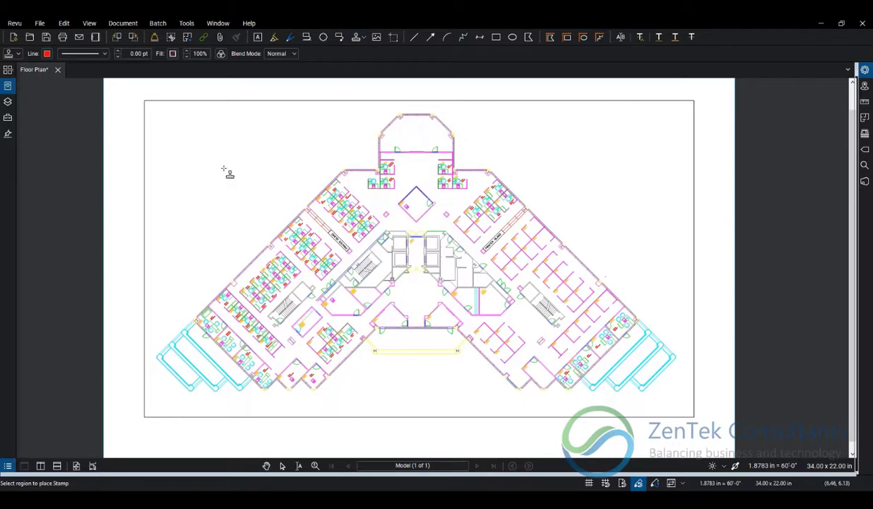
{"action": "left_click_drag", "start_coordinate": [223, 169], "coordinate": [625, 273]}
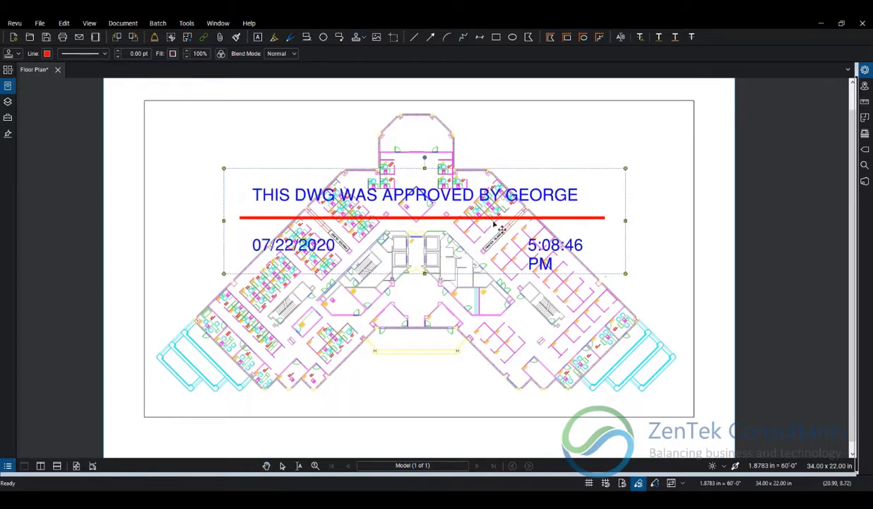
{"action": "left_click_drag", "start_coordinate": [495, 222], "coordinate": [501, 272]}
{"action": "left_click_drag", "start_coordinate": [474, 272], "coordinate": [444, 274]}
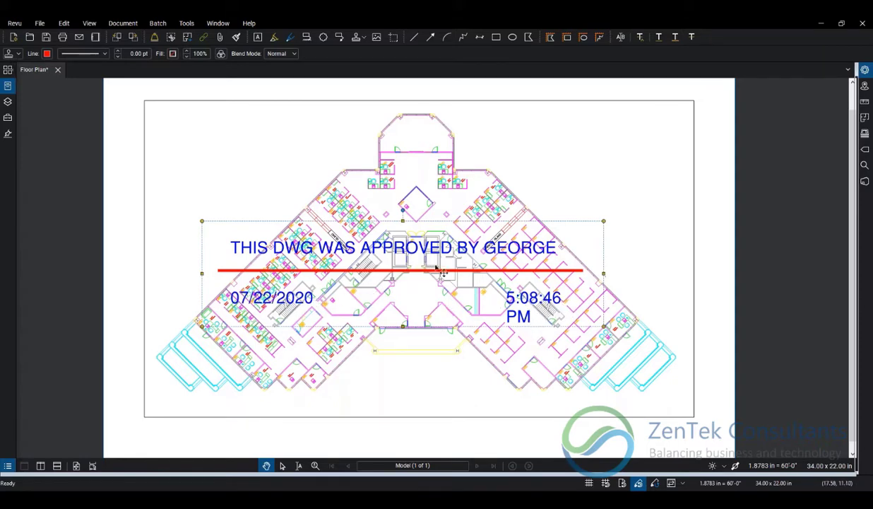
{"action": "left_click_drag", "start_coordinate": [376, 210], "coordinate": [350, 215]}
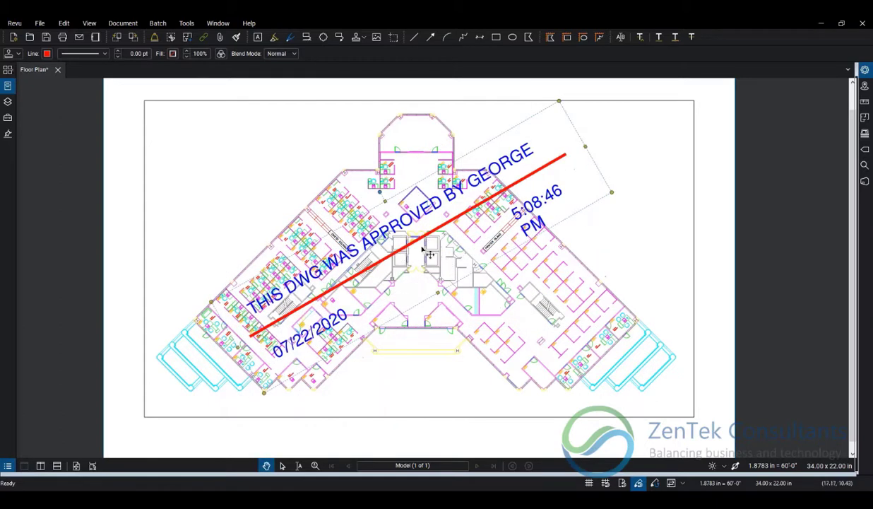
Set the stamp's opacity to 60, nudge it over the plan's centre, and deselect it
{"action": "left_click_drag", "start_coordinate": [413, 244], "coordinate": [413, 264]}
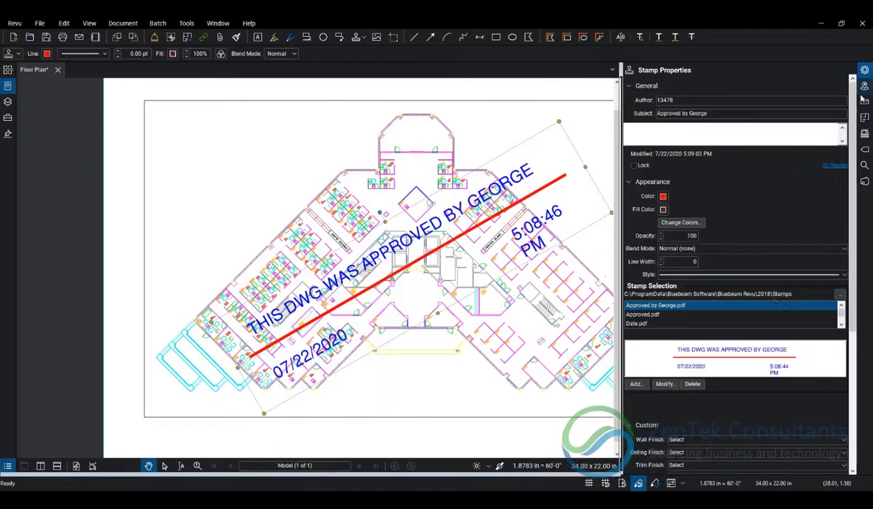
{"action": "left_click", "coordinate": [865, 69]}
{"action": "double_click", "coordinate": [692, 235]}
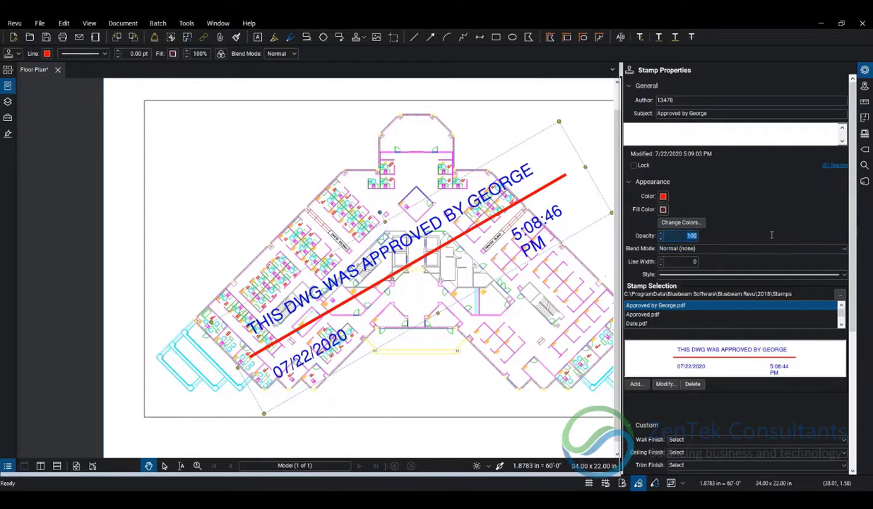
{"action": "type", "text": "60"}
{"action": "key", "text": "Return"}
{"action": "left_click", "coordinate": [865, 70]}
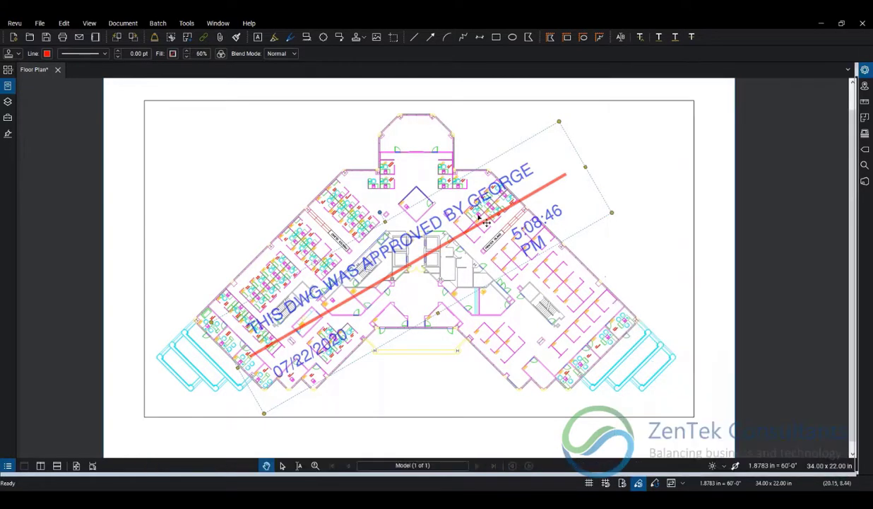
{"action": "left_click_drag", "start_coordinate": [433, 204], "coordinate": [446, 212]}
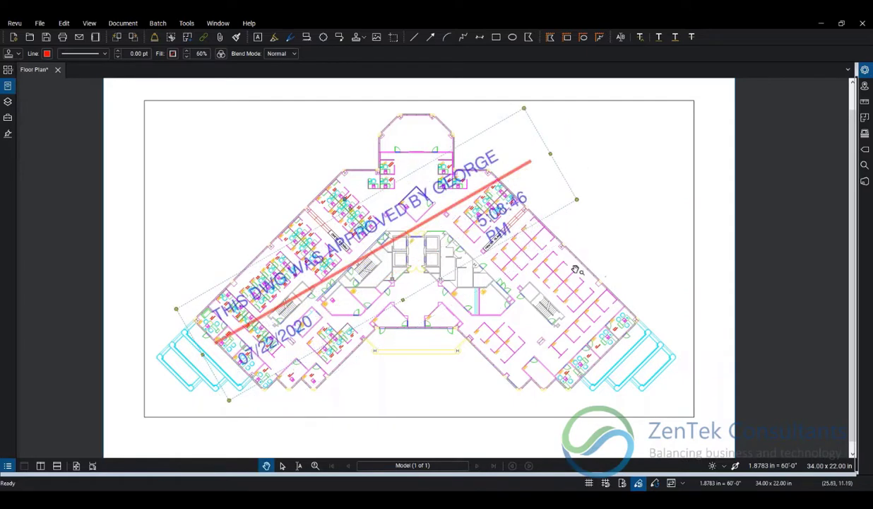
{"action": "key", "text": "Escape"}
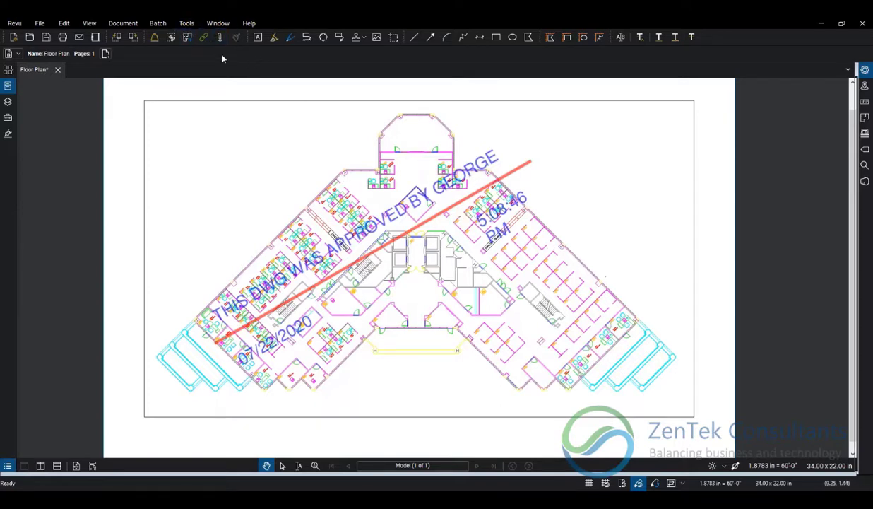
{"action": "left_click", "coordinate": [361, 39]}
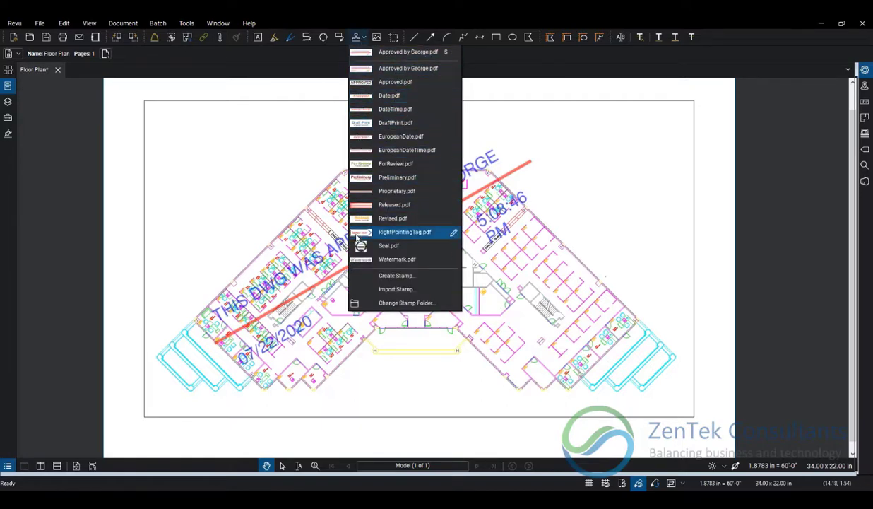
{"action": "left_click", "coordinate": [258, 197]}
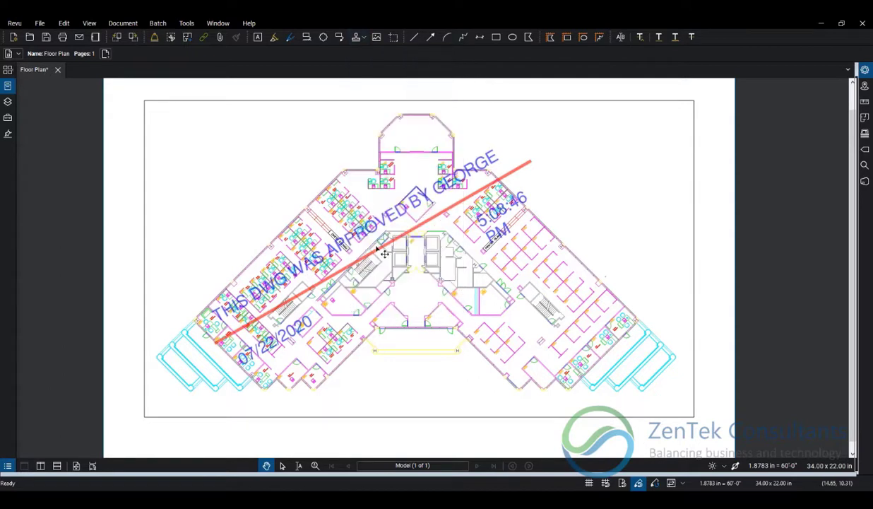